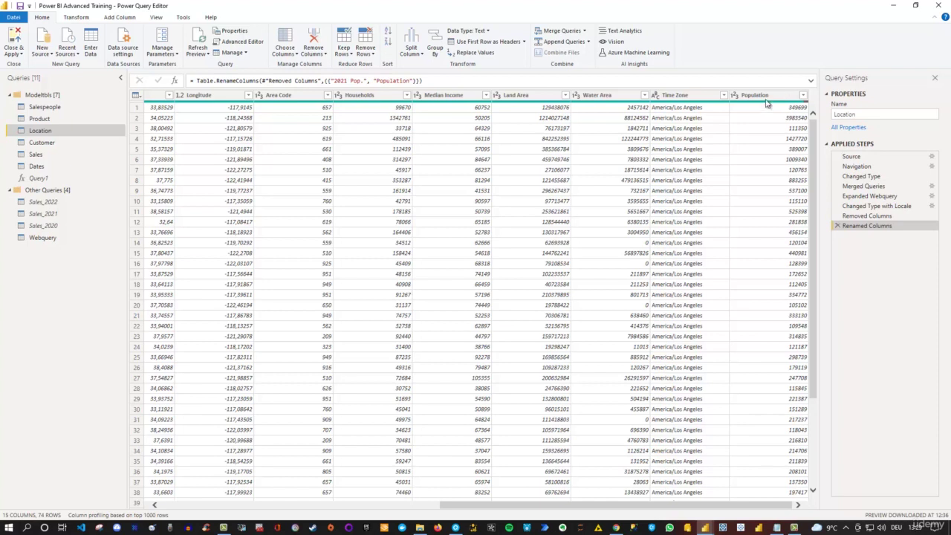
- Disable loading of the Webquery query into the report and accept the possible data loss
{"action": "left_click", "coordinate": [762, 97]}
{"action": "left_click", "coordinate": [37, 238]}
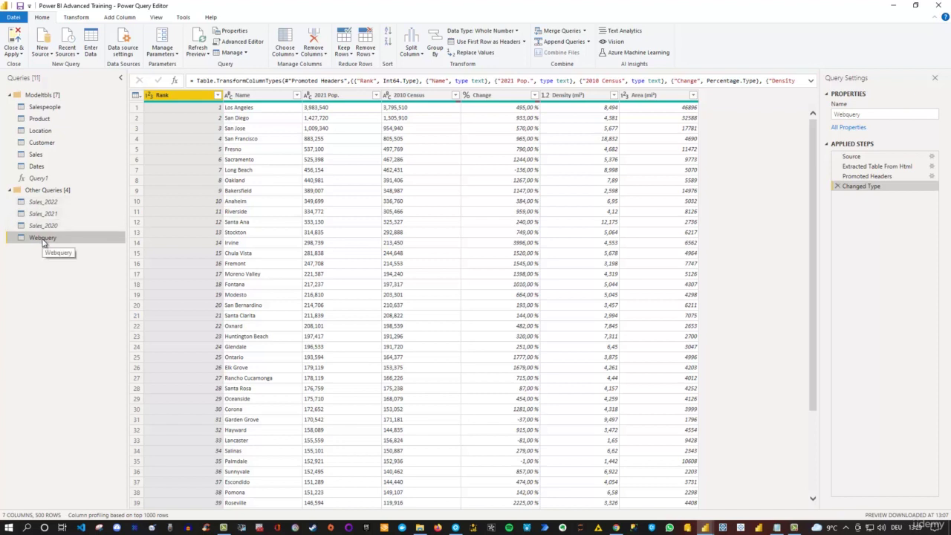
{"action": "right_click", "coordinate": [43, 239]}
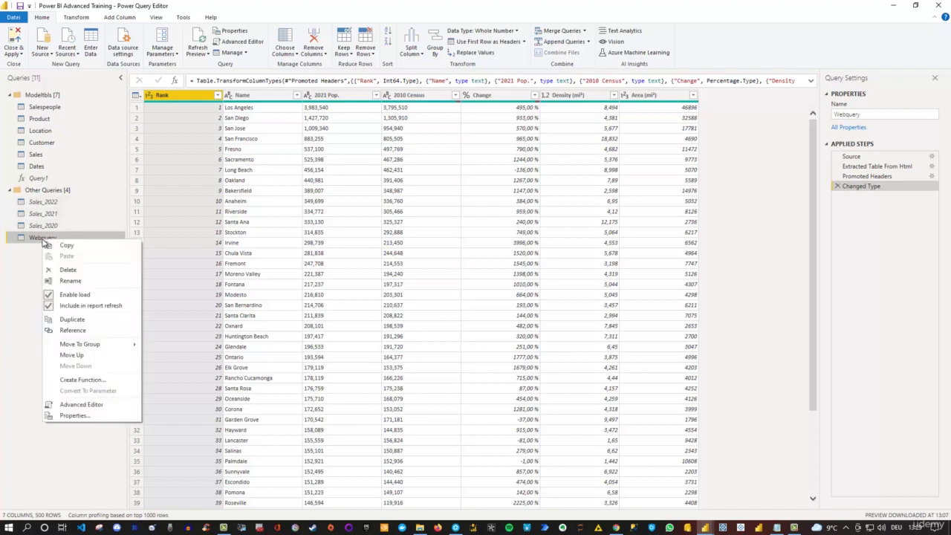
{"action": "left_click", "coordinate": [75, 295]}
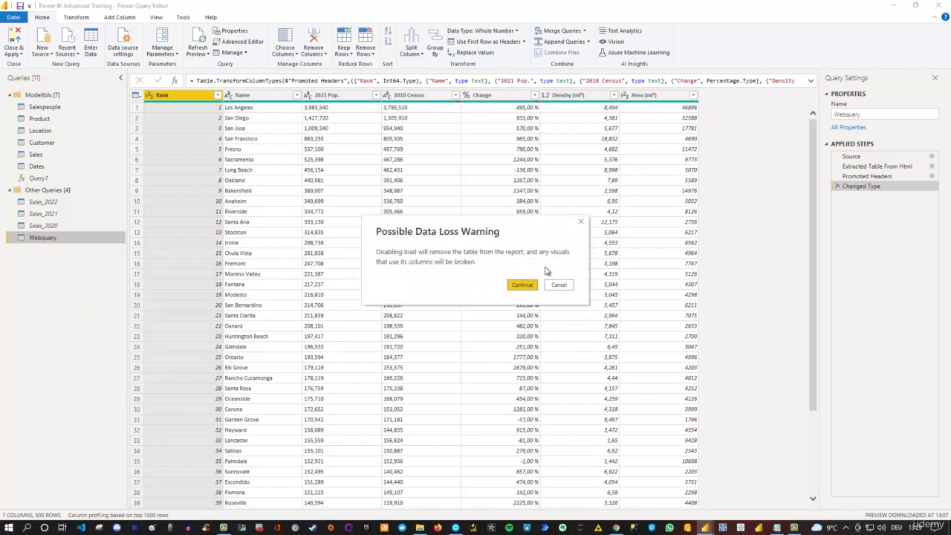
{"action": "left_click", "coordinate": [522, 286]}
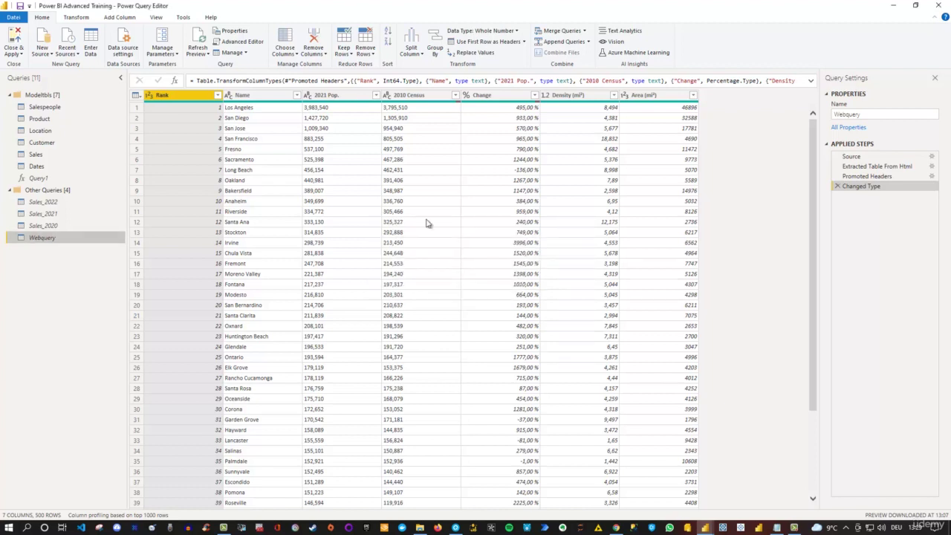
- Display the Location query's last columns, up to Population, and close the query editor, applying all changes
{"action": "left_click", "coordinate": [42, 131]}
{"action": "left_click_drag", "start_coordinate": [417, 505], "coordinate": [736, 512]}
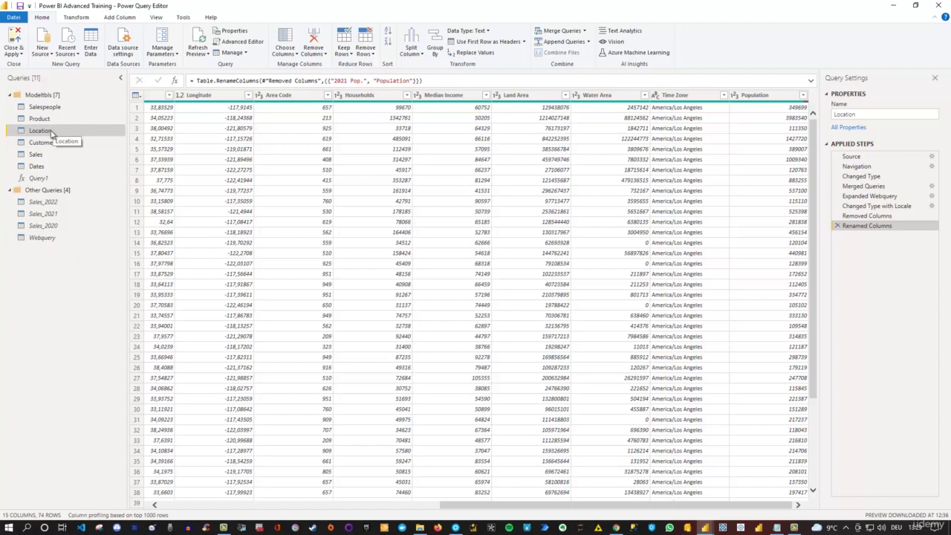
{"action": "left_click", "coordinate": [15, 38]}
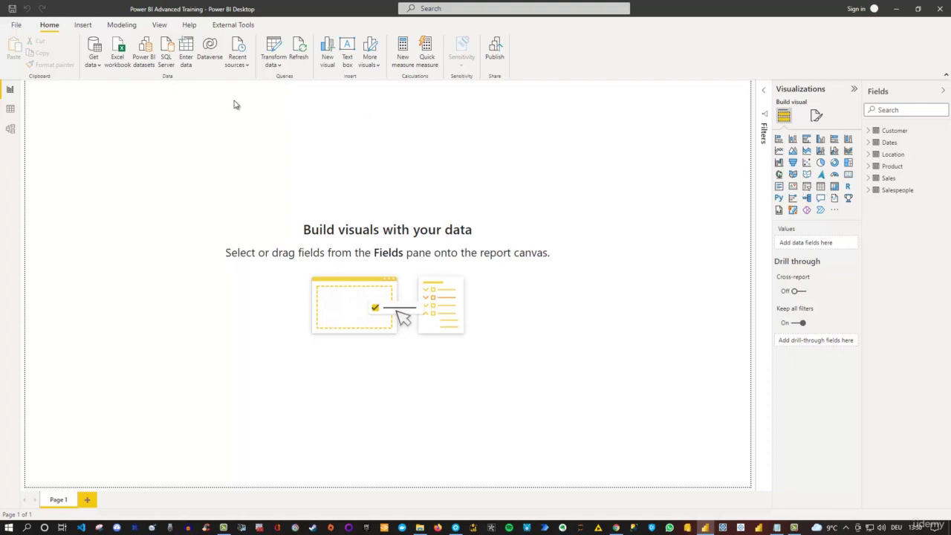
- Open the data model diagram and move the Sales table to a free area below the Product and Dates tables
{"action": "left_click", "coordinate": [11, 131]}
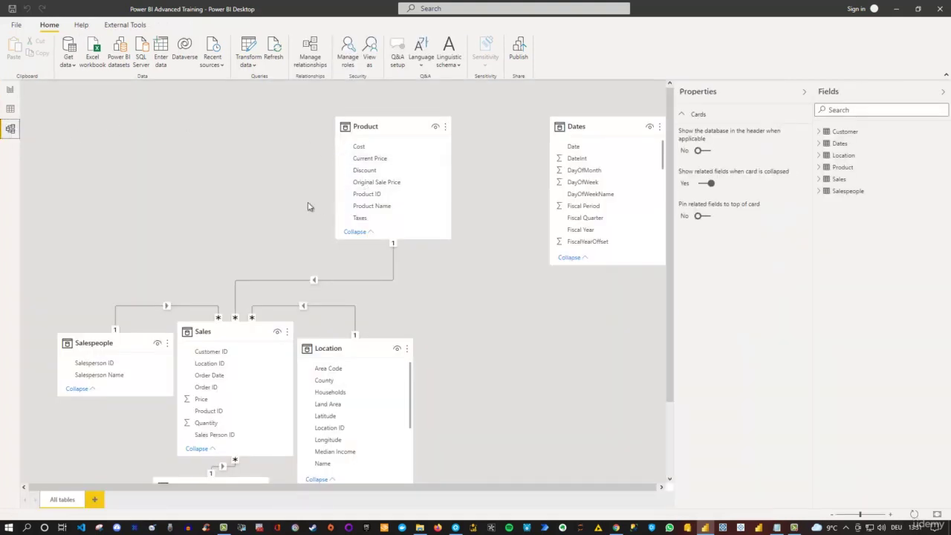
{"action": "scroll", "coordinate": [332, 203], "scroll_direction": "down", "scroll_amount": 3}
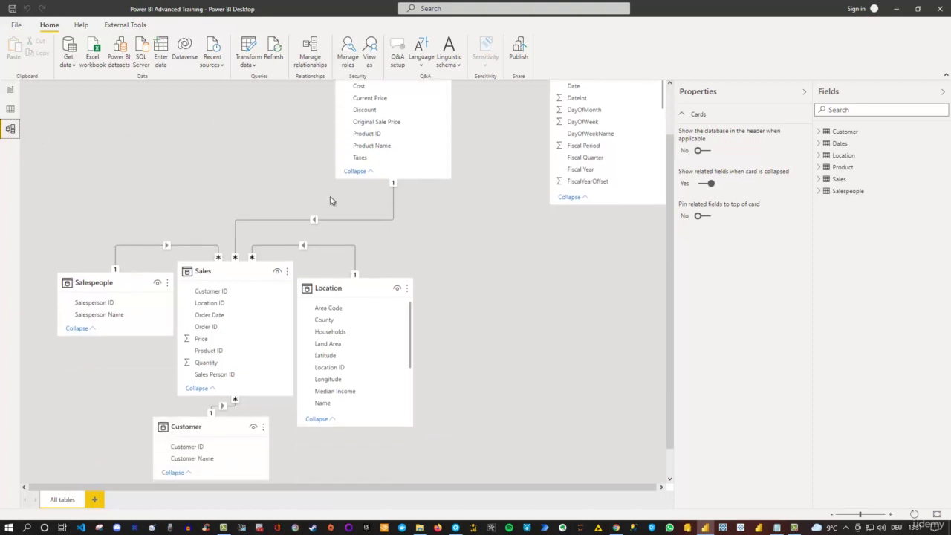
{"action": "scroll", "coordinate": [531, 250], "scroll_direction": "down", "scroll_amount": 1}
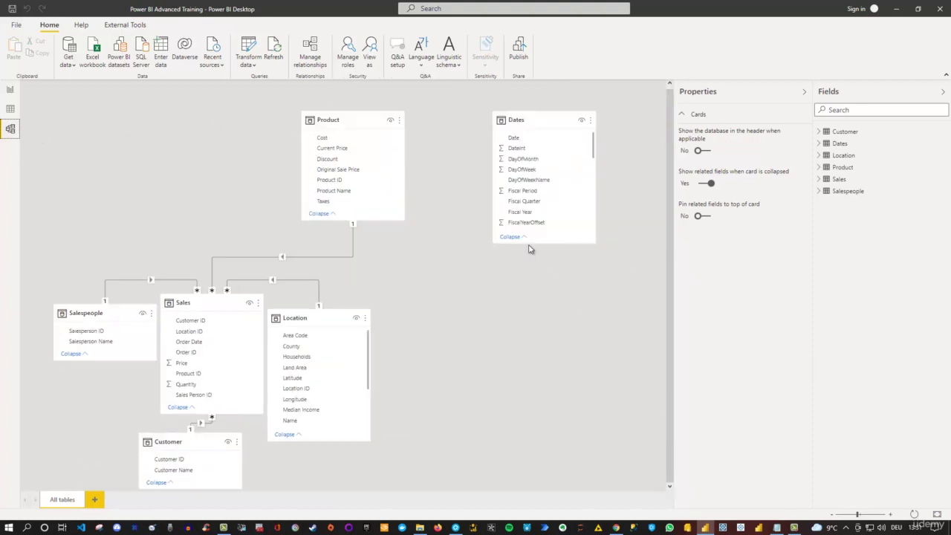
{"action": "scroll", "coordinate": [528, 249], "scroll_direction": "down", "scroll_amount": 1}
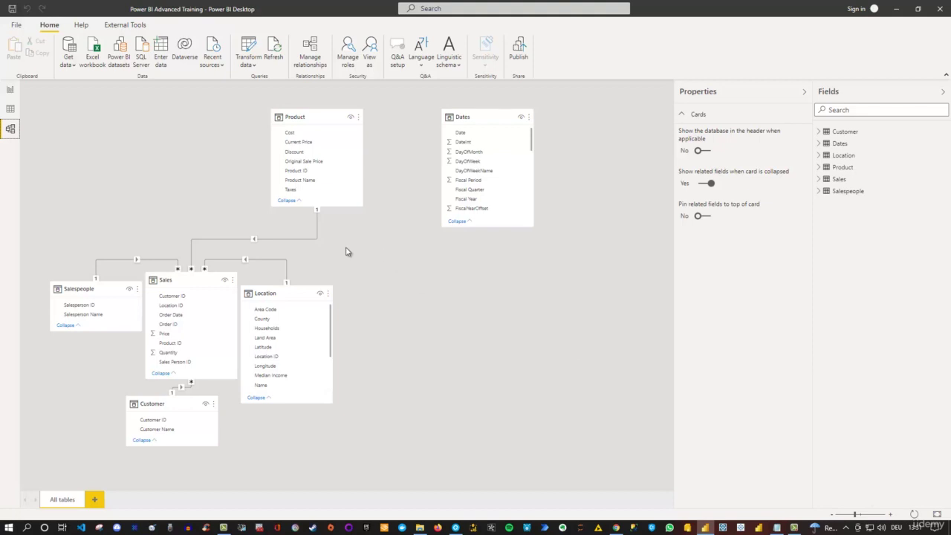
{"action": "mouse_move", "coordinate": [226, 283]}
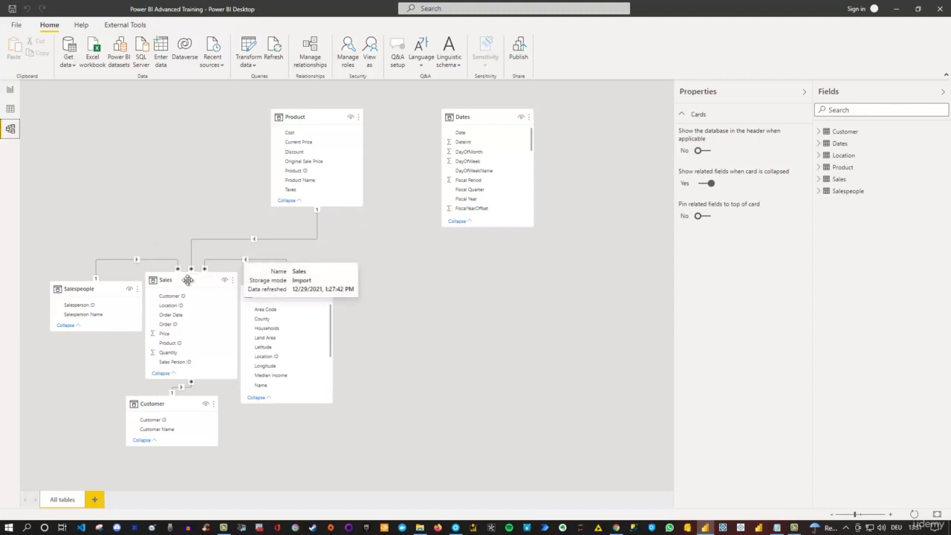
{"action": "left_click_drag", "start_coordinate": [195, 278], "coordinate": [411, 358]}
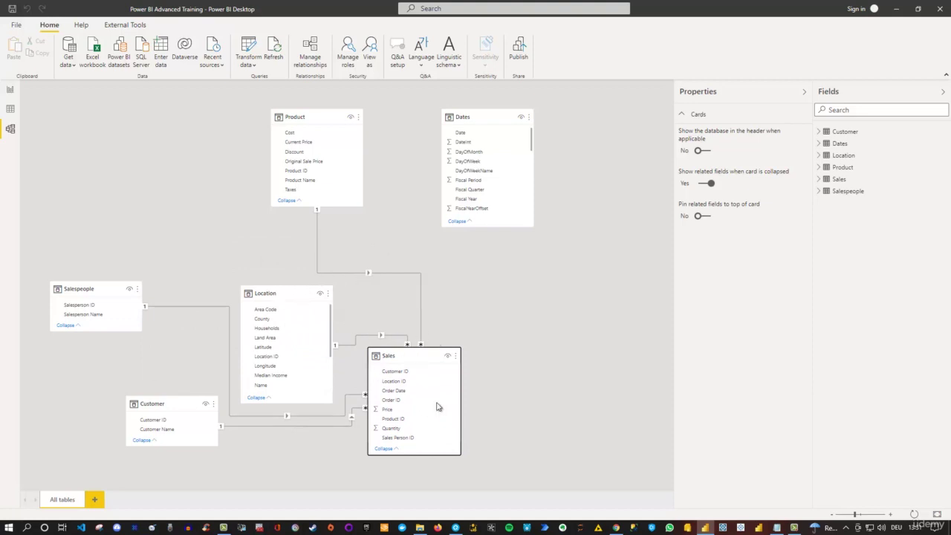
{"action": "mouse_move", "coordinate": [410, 353]}
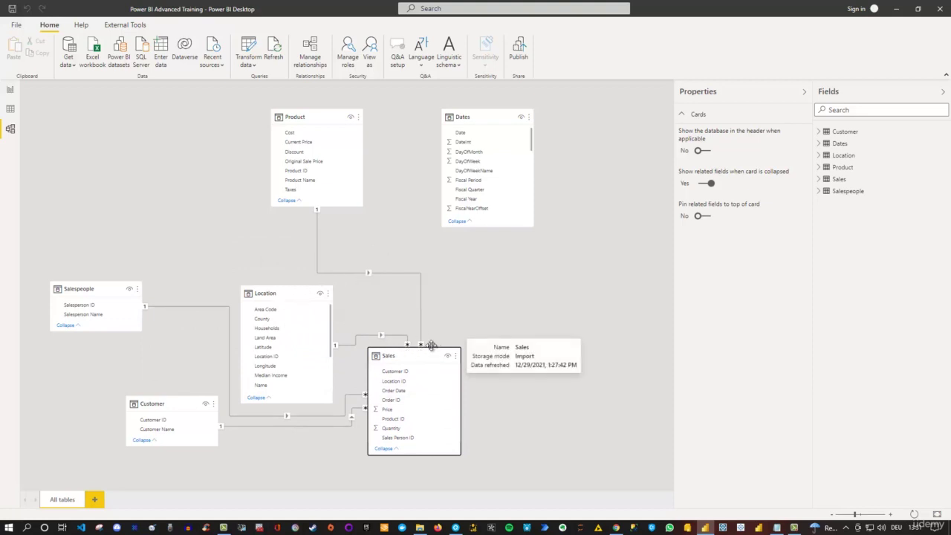
- Arrange the Location, Product, Dates, Customer and Salespeople tables side by side in one row above the Sales table
{"action": "mouse_move", "coordinate": [264, 287]}
{"action": "left_click_drag", "start_coordinate": [265, 287], "coordinate": [149, 112]}
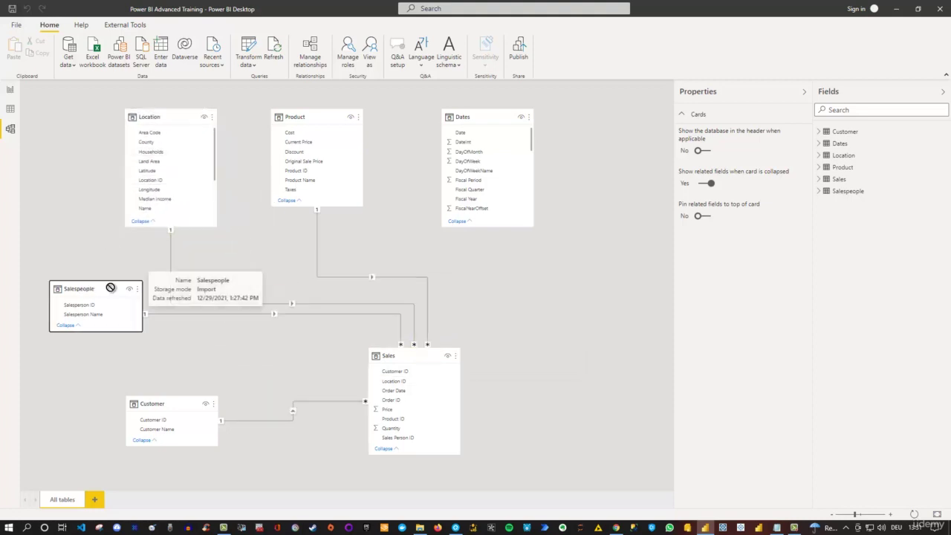
{"action": "left_click_drag", "start_coordinate": [86, 284], "coordinate": [604, 125]}
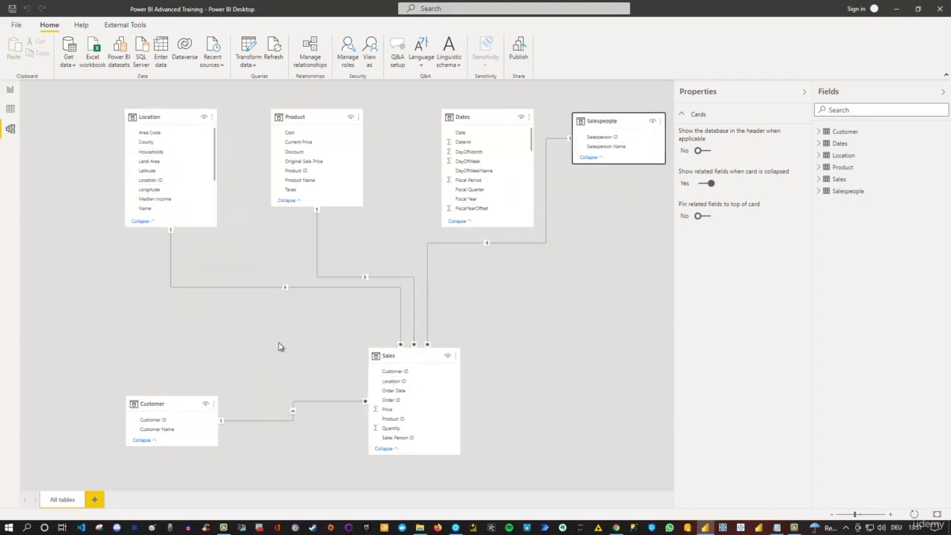
{"action": "left_click_drag", "start_coordinate": [178, 402], "coordinate": [550, 118]}
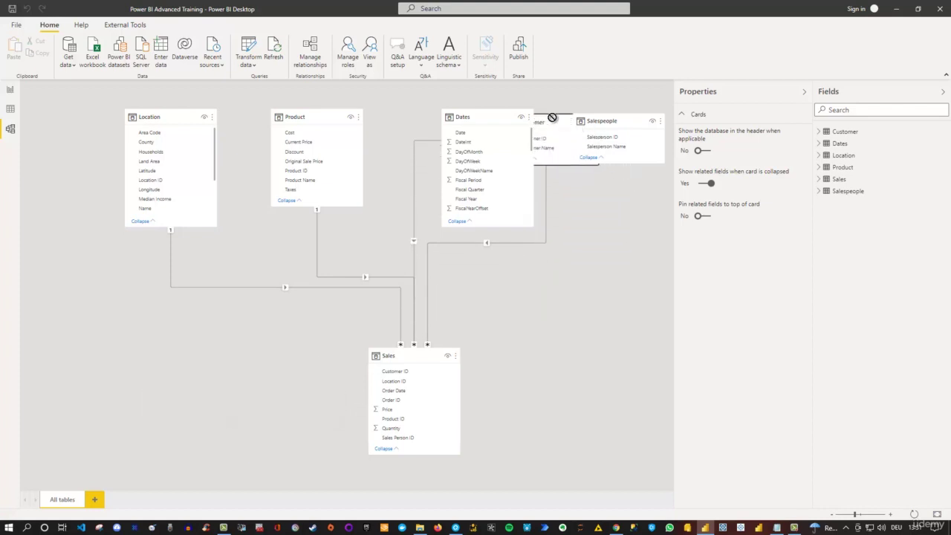
{"action": "left_click_drag", "start_coordinate": [485, 117], "coordinate": [426, 118]}
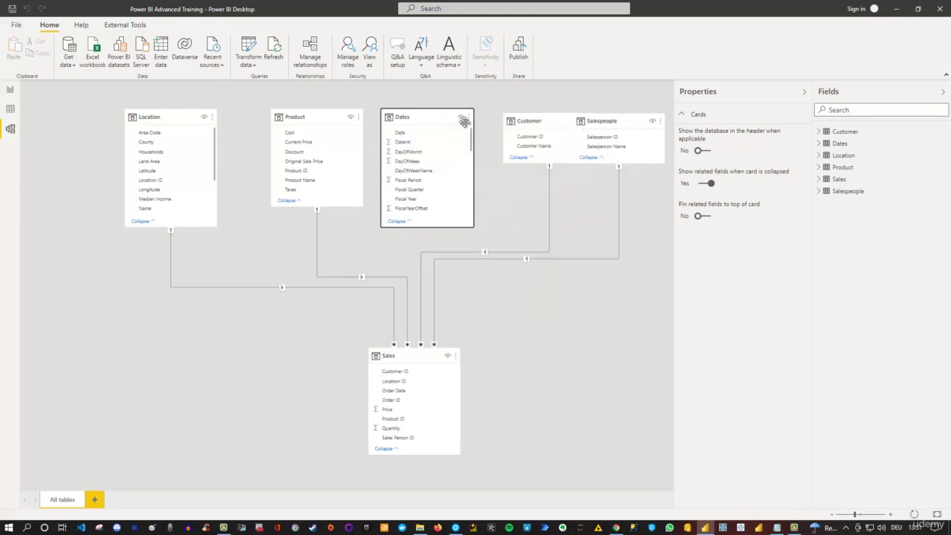
{"action": "left_click_drag", "start_coordinate": [535, 122], "coordinate": [517, 121]}
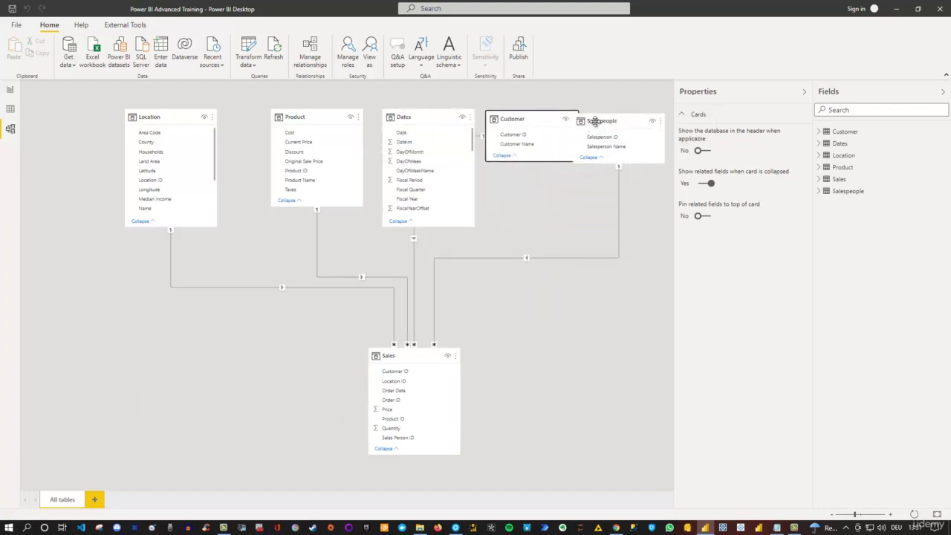
{"action": "left_click_drag", "start_coordinate": [594, 121], "coordinate": [613, 117]}
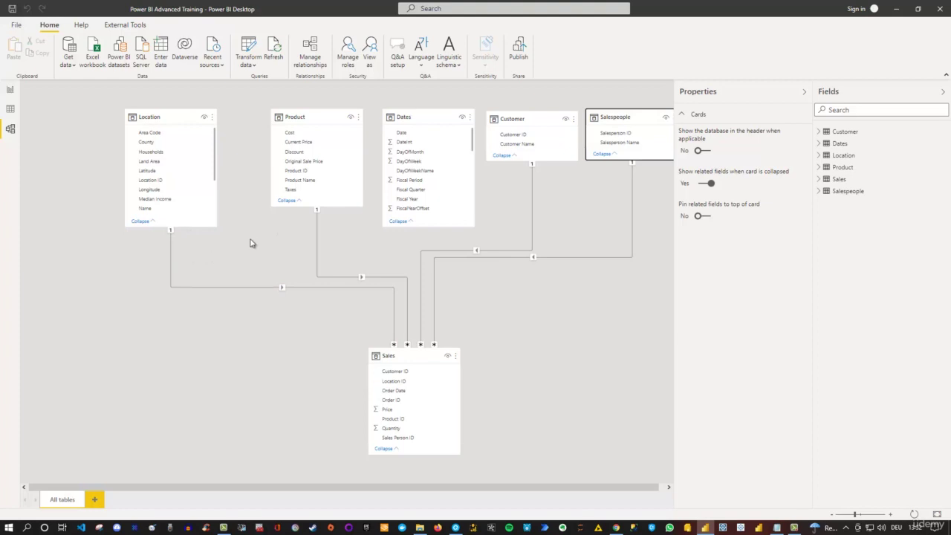
- Shift the Sales table slightly lower and create a relationship from Date in Dates to Order Date in Sales
{"action": "mouse_move", "coordinate": [420, 119]}
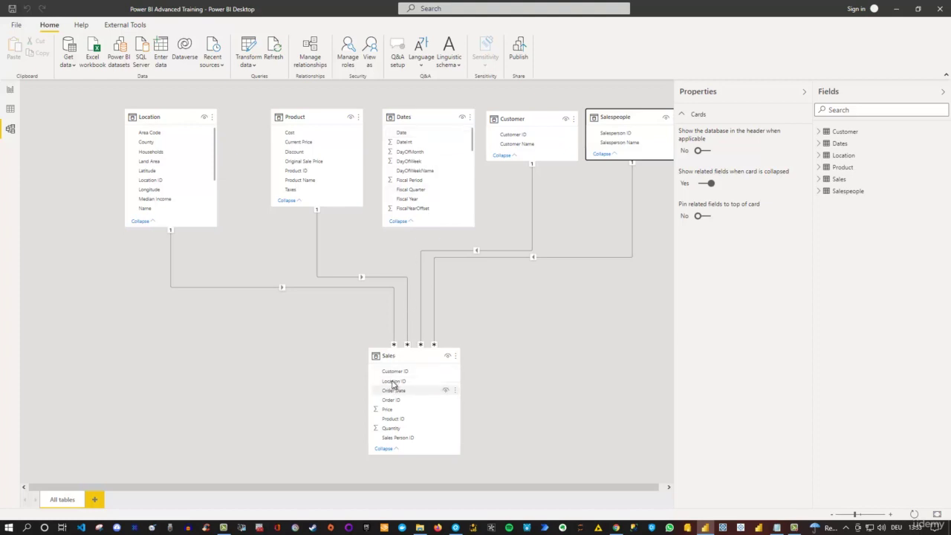
{"action": "left_click_drag", "start_coordinate": [419, 359], "coordinate": [419, 374]}
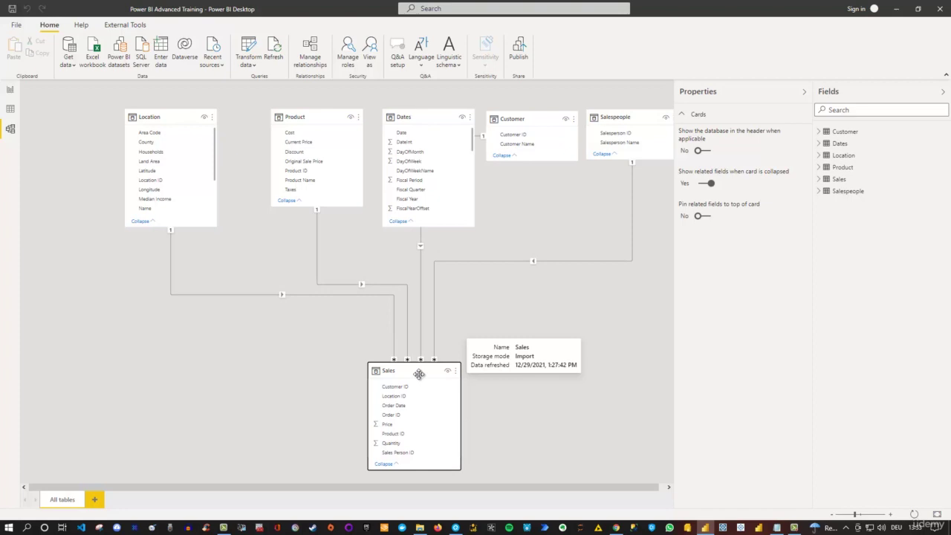
{"action": "left_click", "coordinate": [334, 372]}
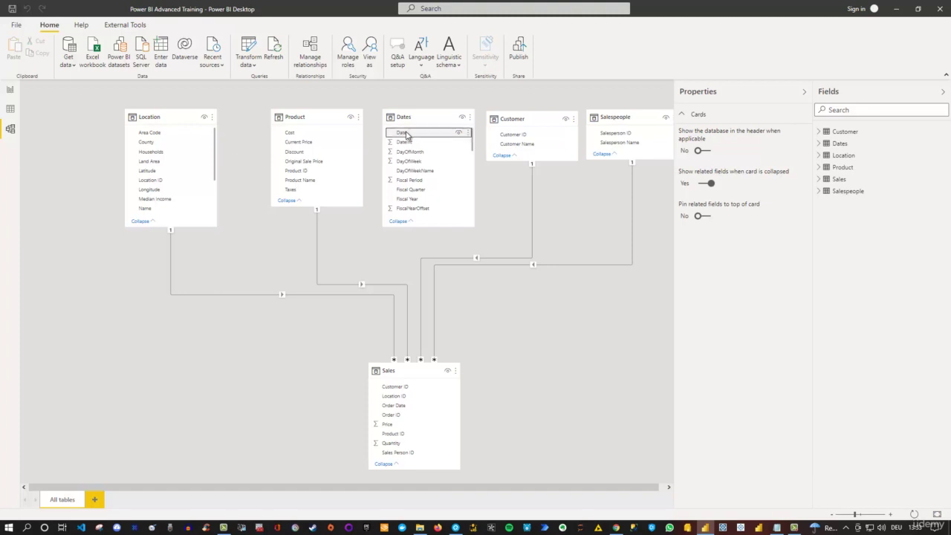
{"action": "left_click_drag", "start_coordinate": [405, 134], "coordinate": [416, 405]}
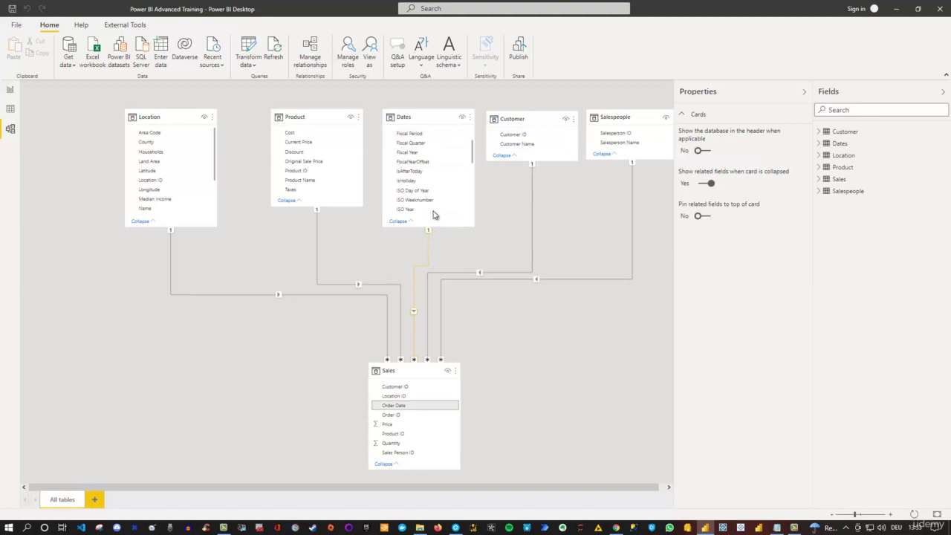
{"action": "scroll", "coordinate": [438, 192], "scroll_direction": "up", "scroll_amount": 2}
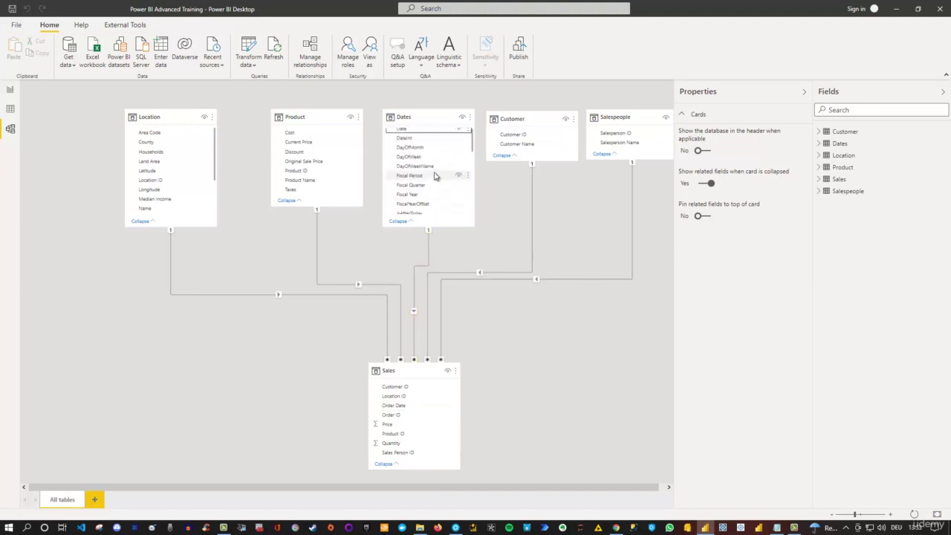
{"action": "scroll", "coordinate": [436, 176], "scroll_direction": "up", "scroll_amount": 1}
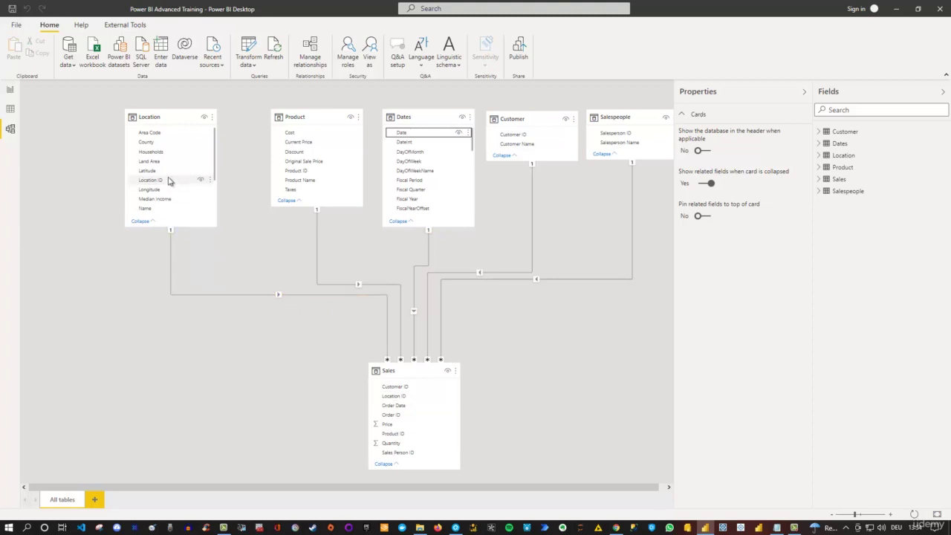
- Open the properties of the relationship between Location and Sales and examine its related tables and key columns
{"action": "mouse_move", "coordinate": [159, 117]}
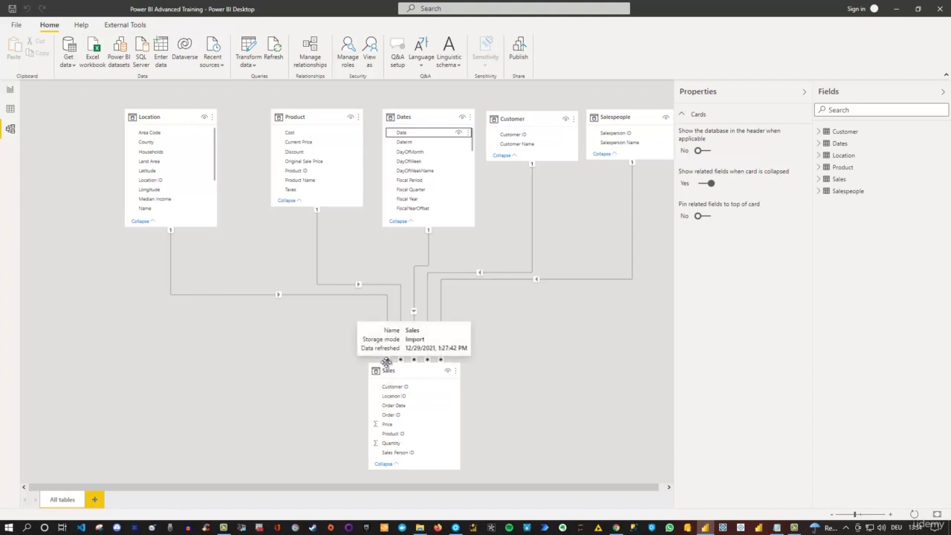
{"action": "mouse_move", "coordinate": [386, 361]}
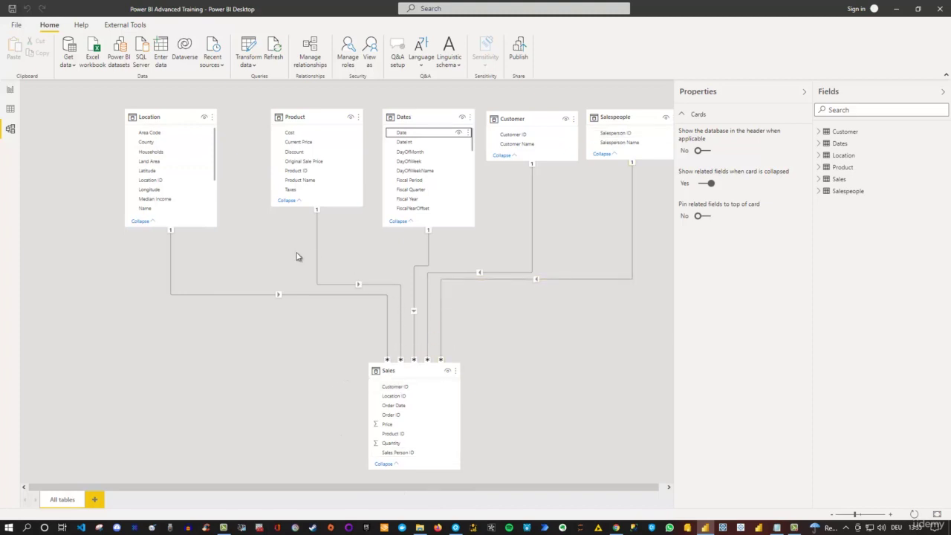
{"action": "mouse_move", "coordinate": [132, 121]}
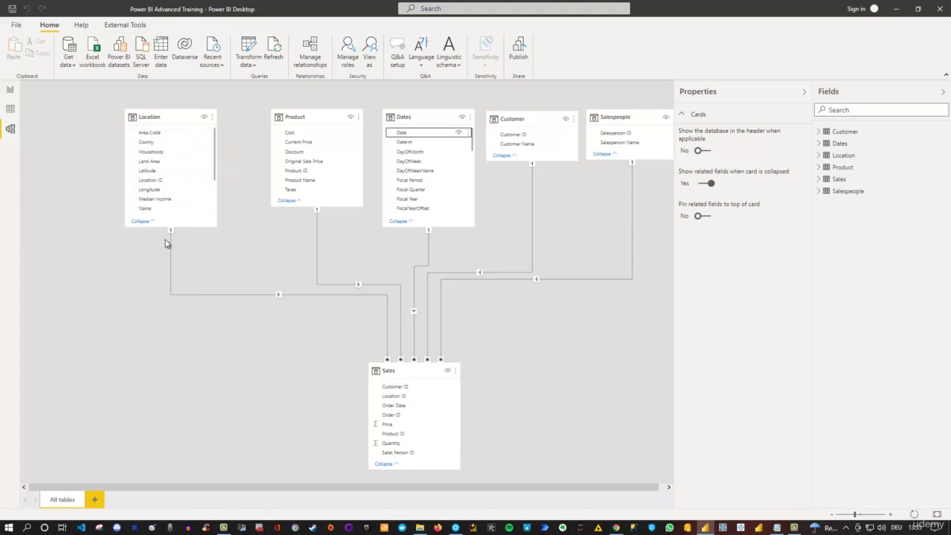
{"action": "right_click", "coordinate": [290, 298]}
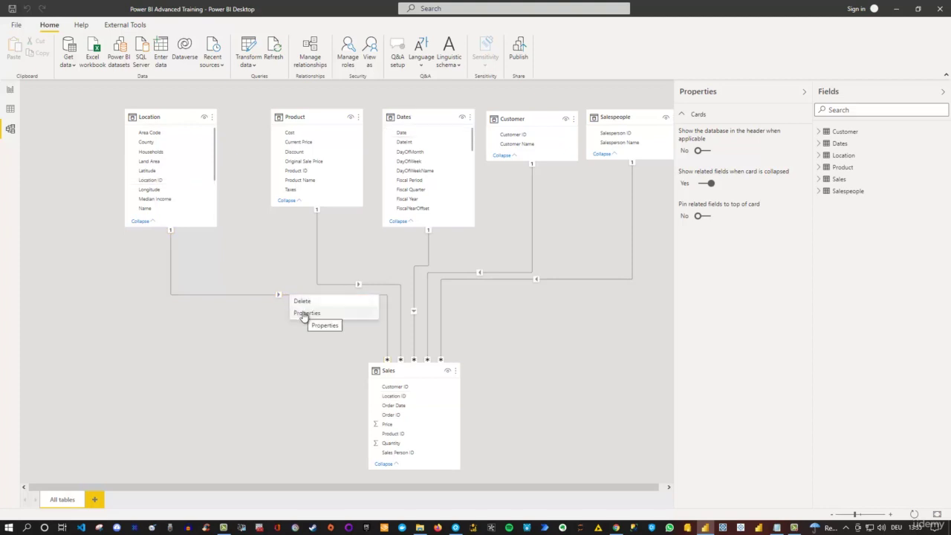
{"action": "left_click", "coordinate": [304, 315]}
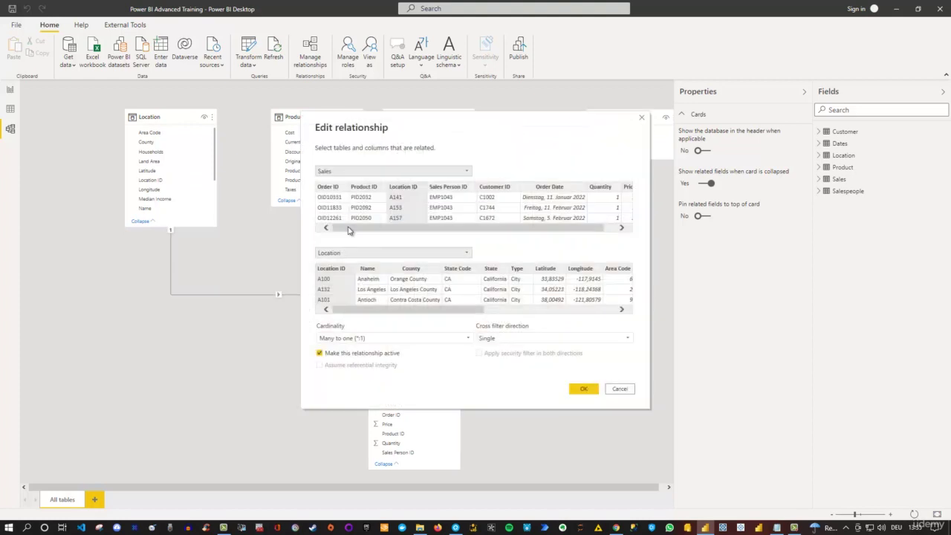
{"action": "left_click_drag", "start_coordinate": [457, 132], "coordinate": [379, 152]}
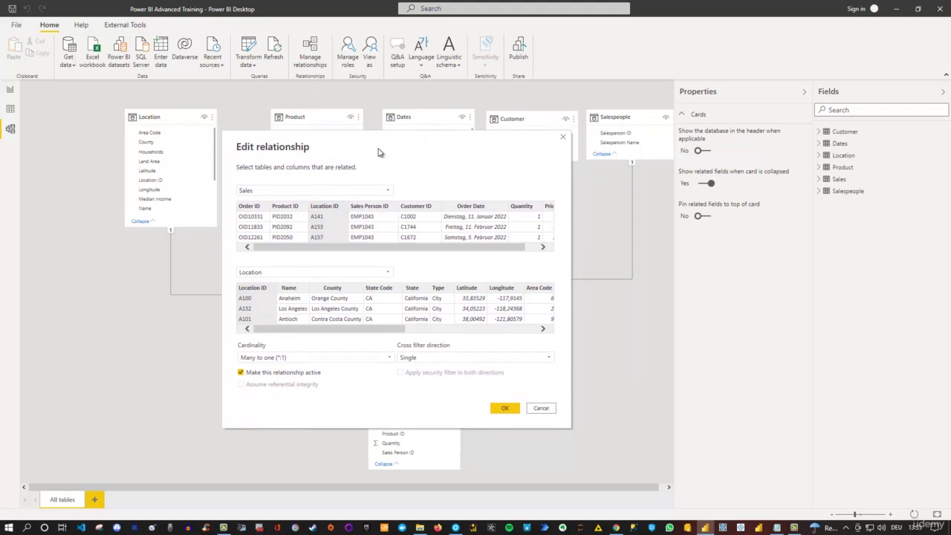
{"action": "left_click", "coordinate": [289, 194]}
{"action": "left_click", "coordinate": [289, 194]}
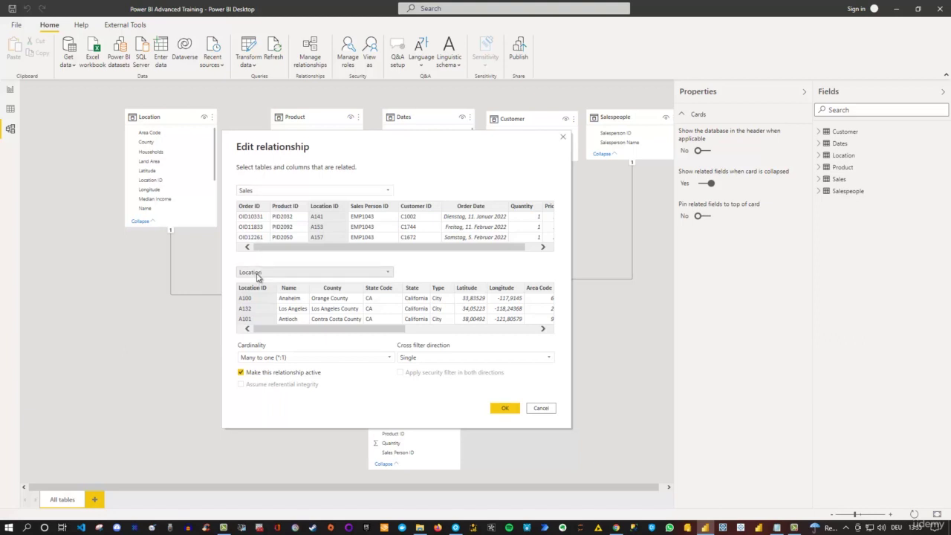
- Set the cross filter direction of the relationship between Sales and Location to Both and apply the change
{"action": "left_click_drag", "start_coordinate": [334, 145], "coordinate": [512, 140]}
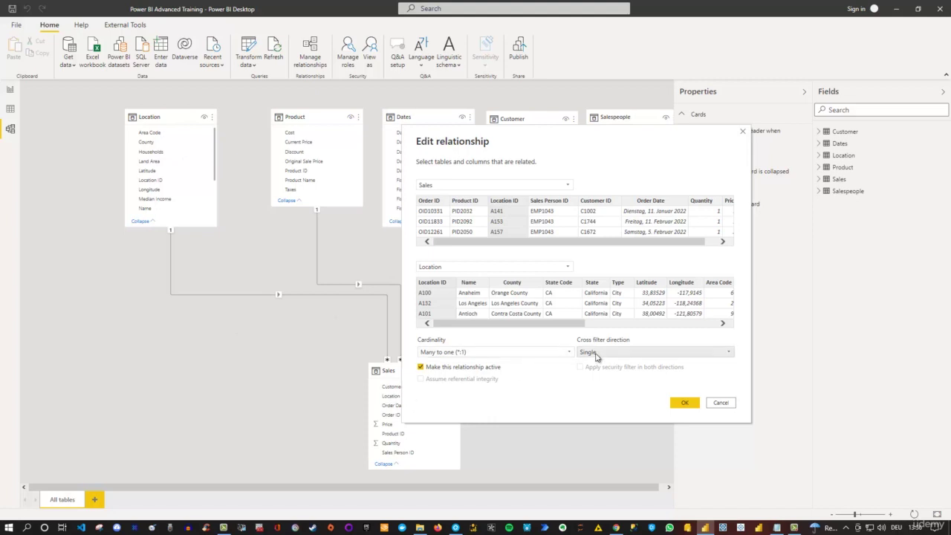
{"action": "left_click", "coordinate": [593, 353]}
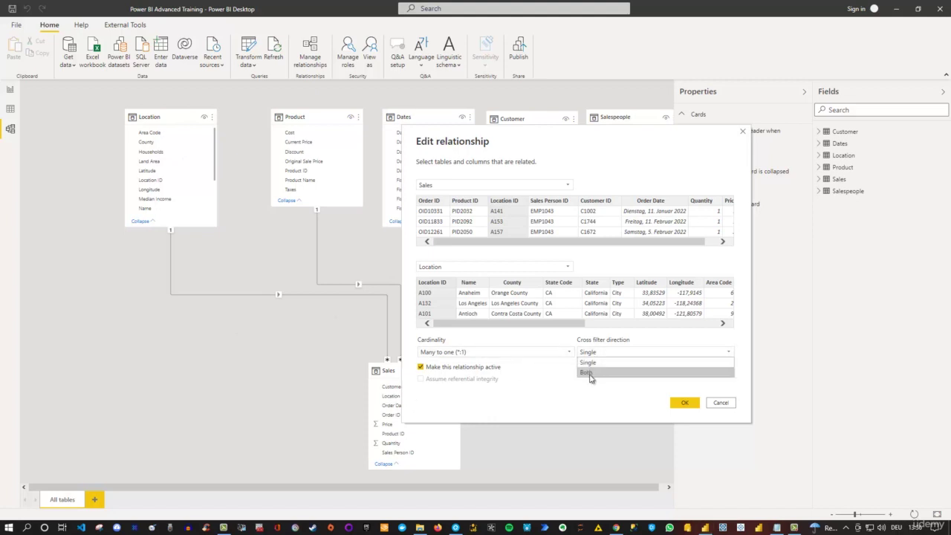
{"action": "left_click", "coordinate": [591, 374]}
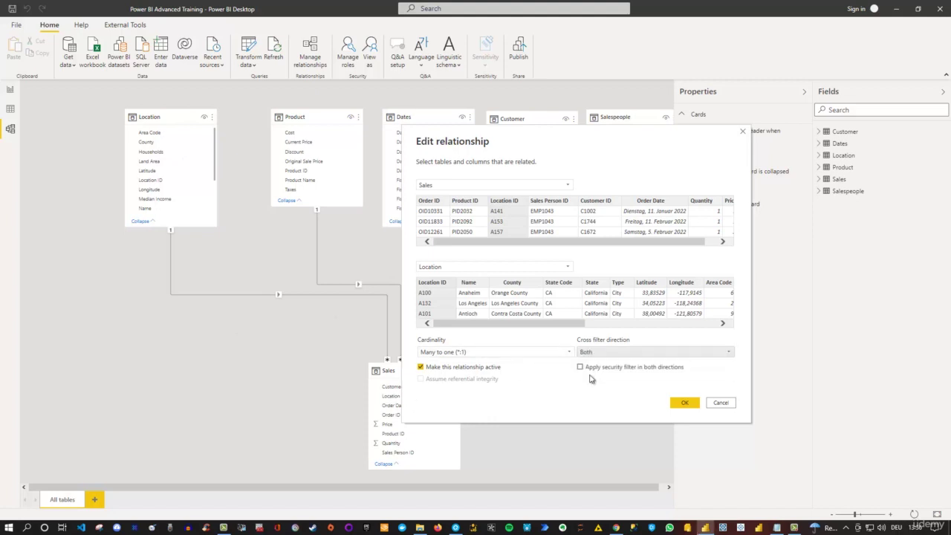
{"action": "left_click", "coordinate": [685, 406]}
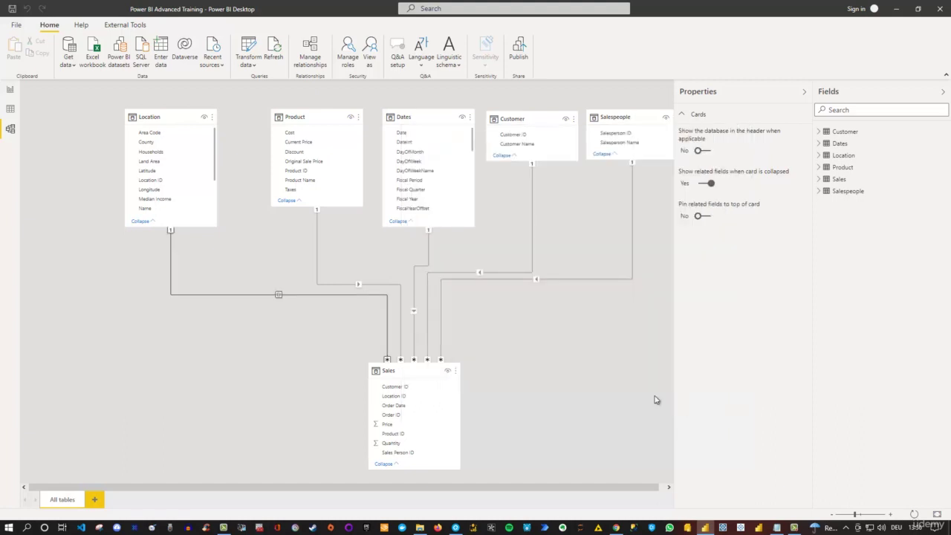
- Reopen the properties of the Location–Sales relationship and set its cross filter direction to Single
{"action": "double_click", "coordinate": [278, 295]}
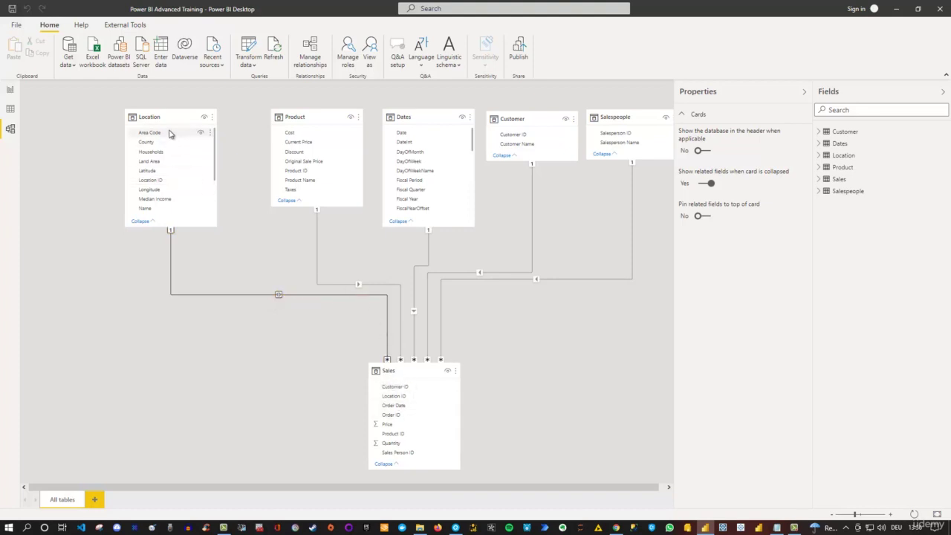
{"action": "right_click", "coordinate": [285, 300]}
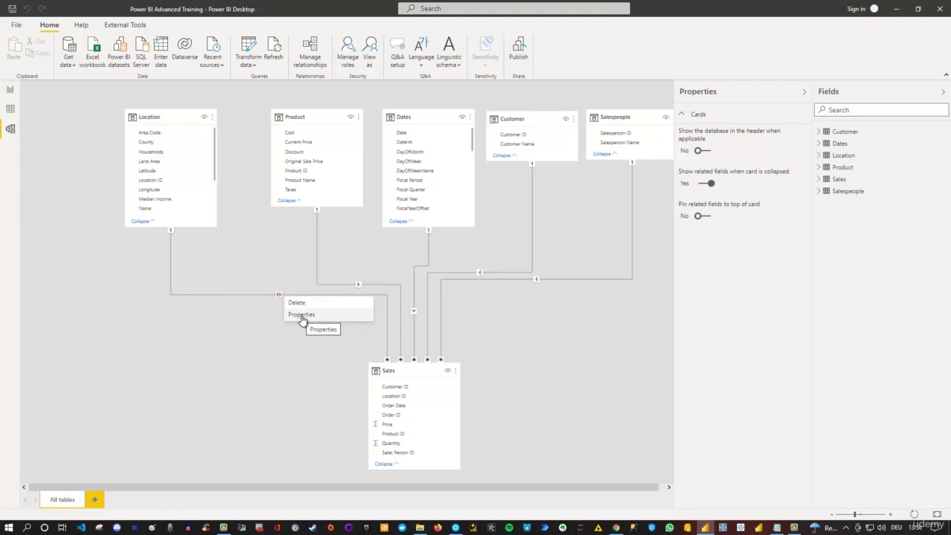
{"action": "left_click", "coordinate": [302, 315]}
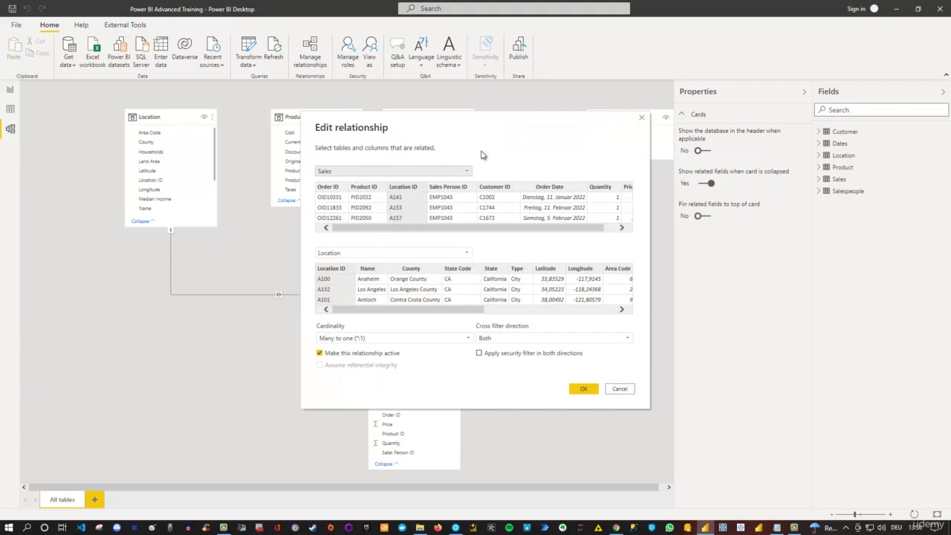
{"action": "left_click", "coordinate": [489, 338]}
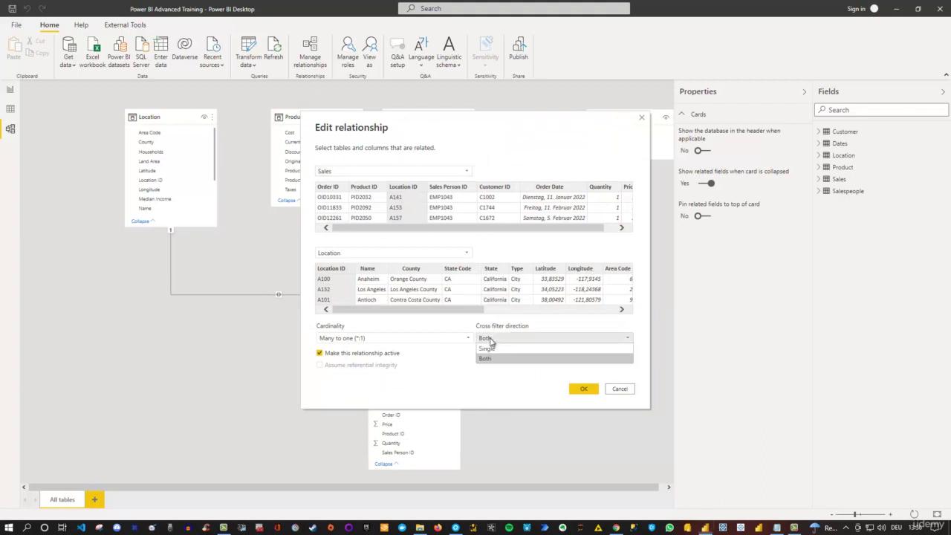
{"action": "left_click", "coordinate": [490, 349]}
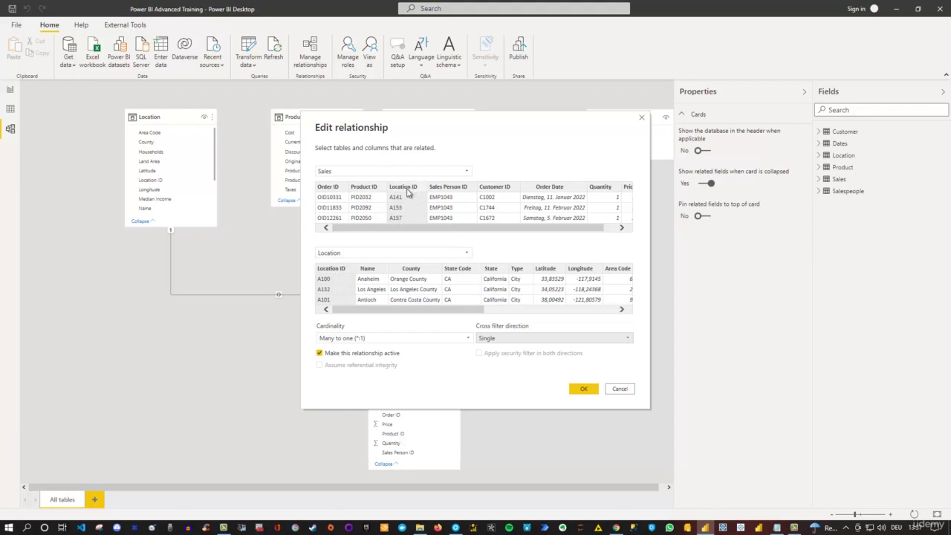
- Try County as the Location key column, restore Location ID, and apply the relationship with Many to one cardinality
{"action": "left_click", "coordinate": [419, 280]}
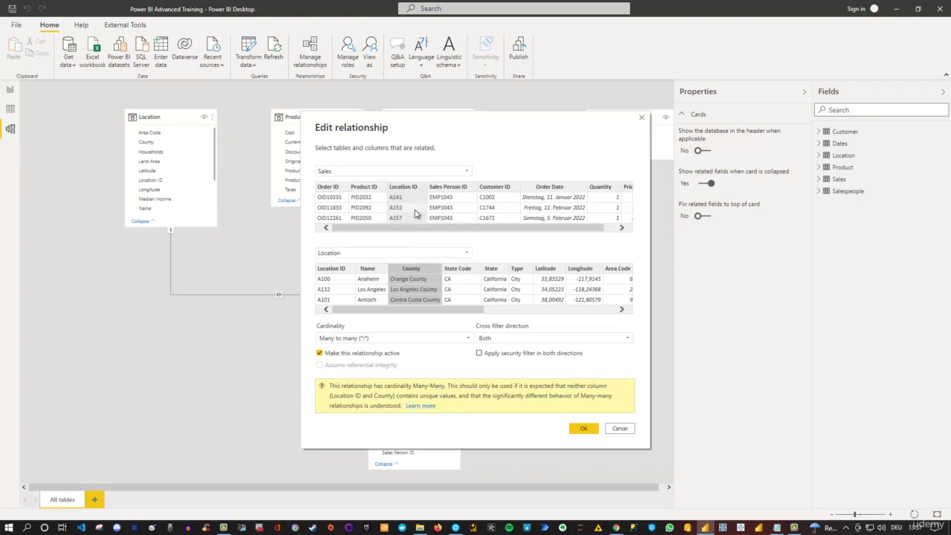
{"action": "left_click", "coordinate": [328, 271]}
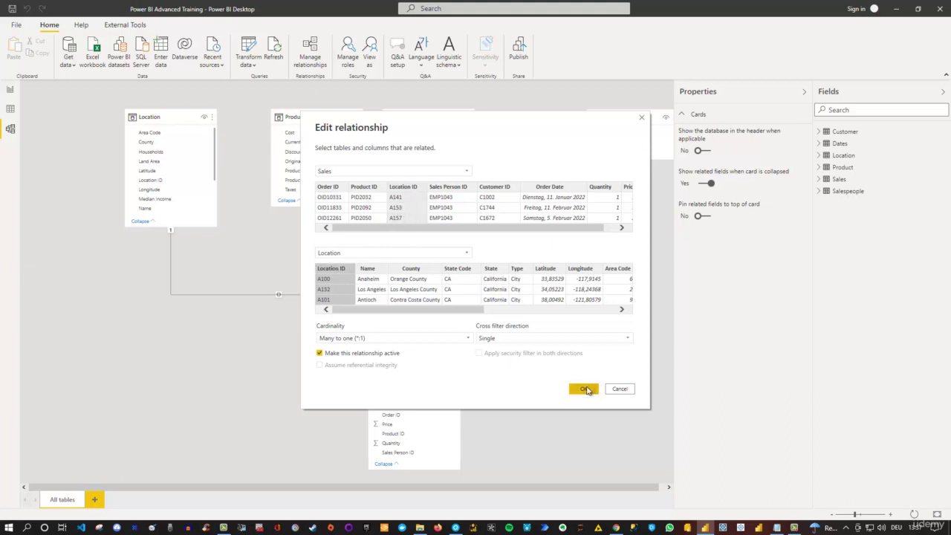
{"action": "left_click", "coordinate": [468, 339]}
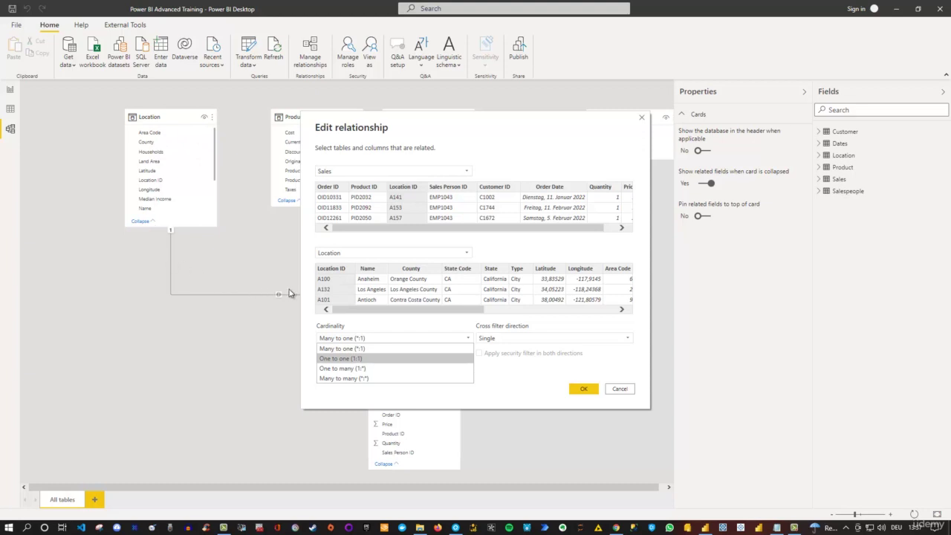
{"action": "left_click", "coordinate": [454, 336]}
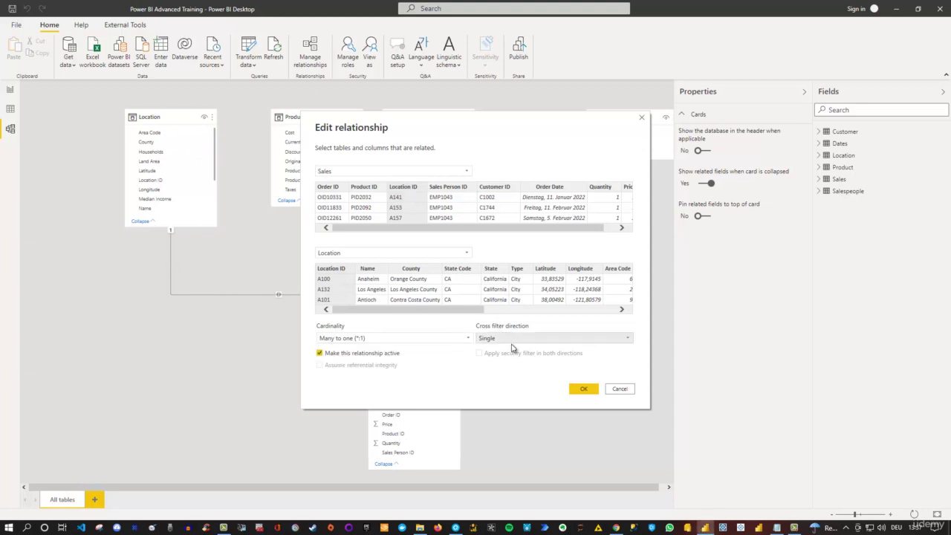
{"action": "left_click", "coordinate": [596, 392]}
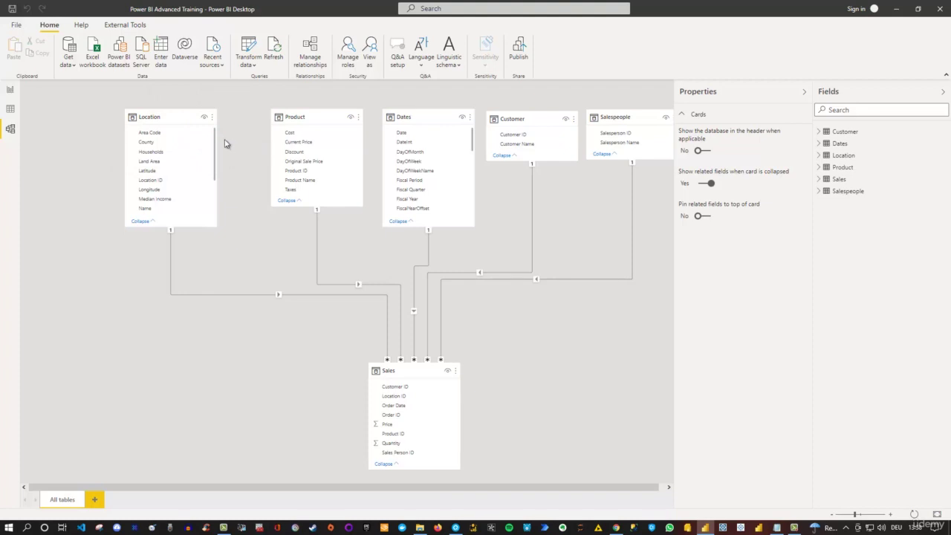
- Check the tables available in the report view and the fields of Salespeople, and return to the model diagram
{"action": "left_click", "coordinate": [10, 90]}
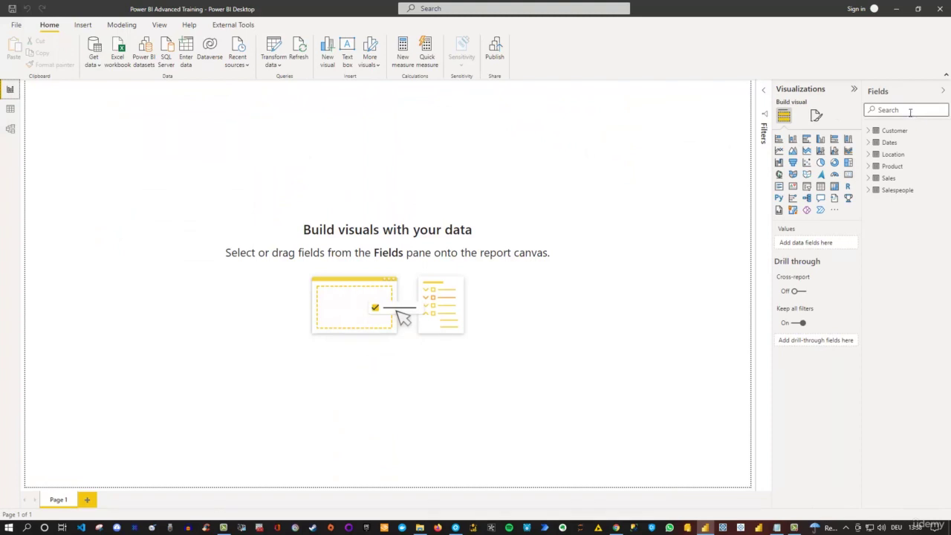
{"action": "left_click", "coordinate": [871, 192]}
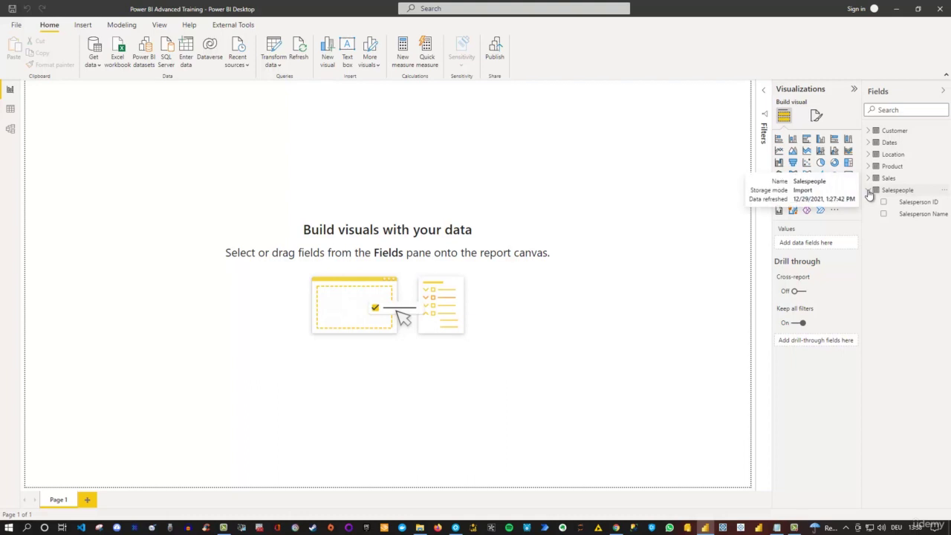
{"action": "left_click", "coordinate": [869, 192]}
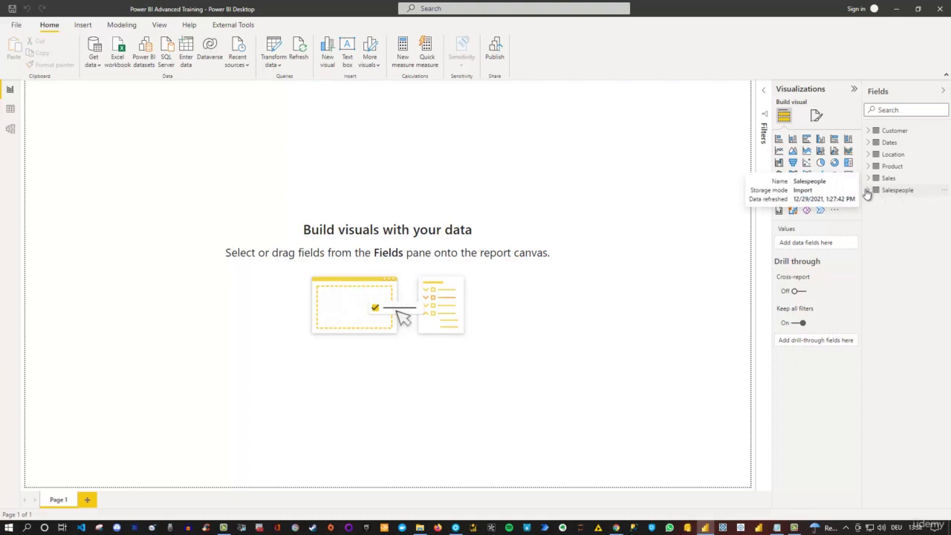
{"action": "left_click", "coordinate": [10, 130]}
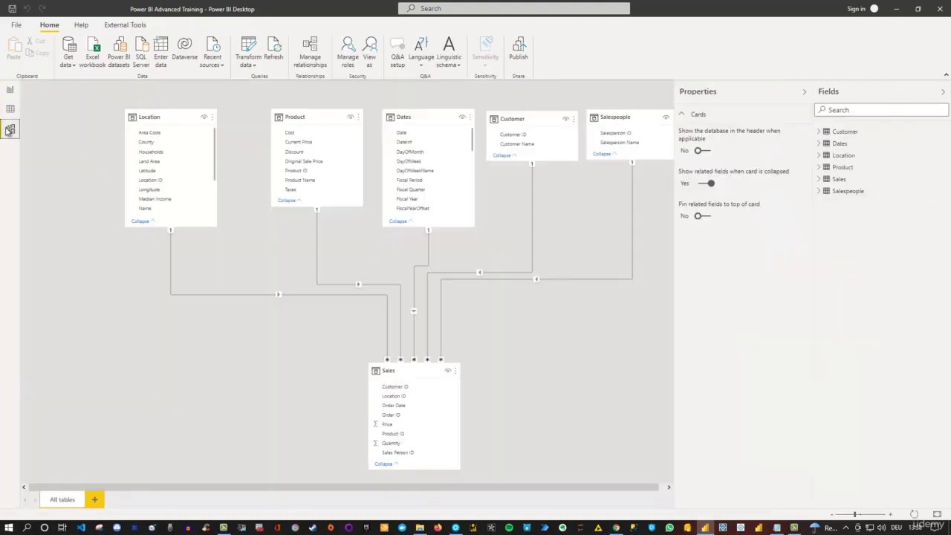
- Hide the Location table, check the field list in the report view, and unhide the table again
{"action": "left_click", "coordinate": [204, 121]}
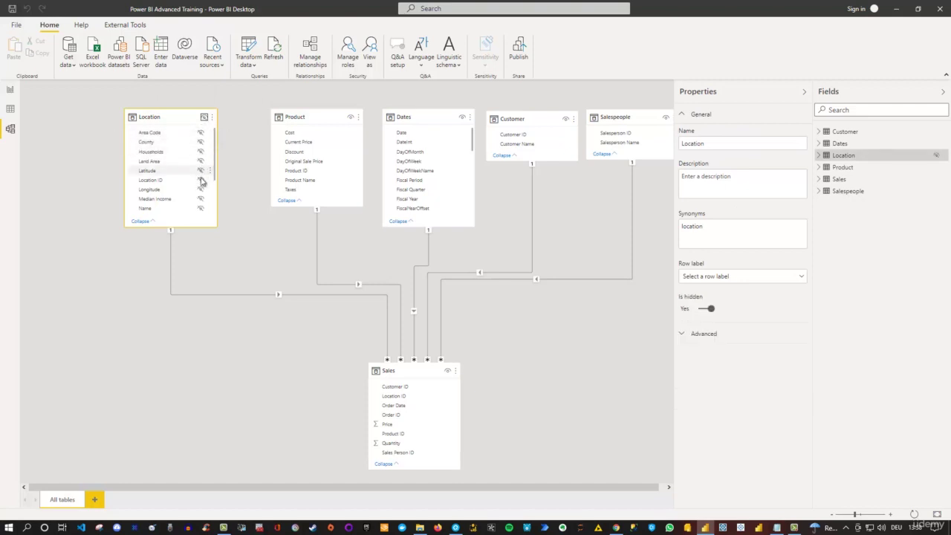
{"action": "left_click", "coordinate": [10, 90]}
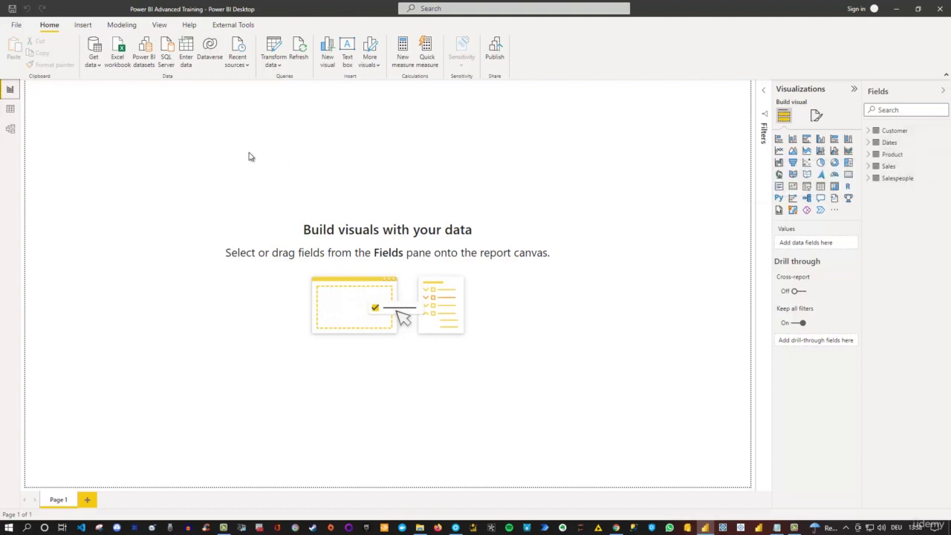
{"action": "left_click", "coordinate": [11, 129]}
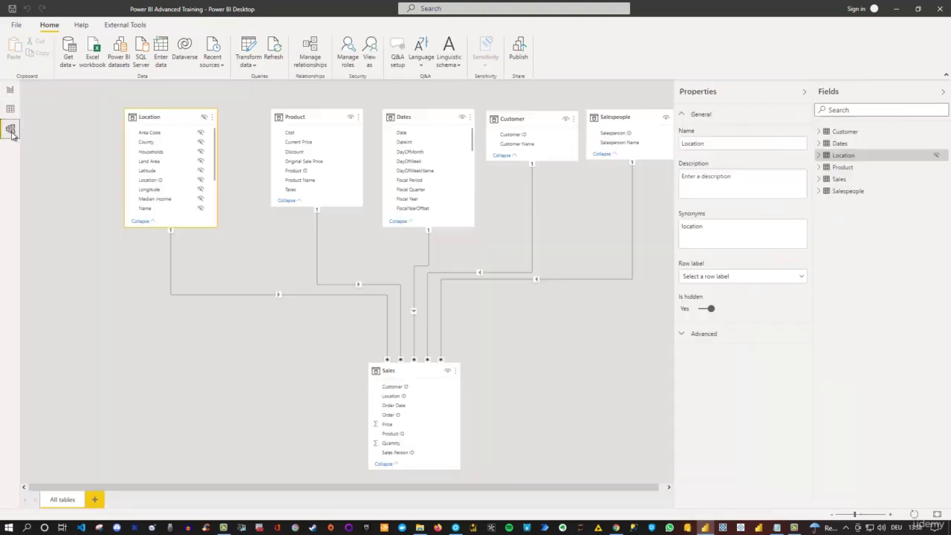
{"action": "left_click", "coordinate": [204, 121]}
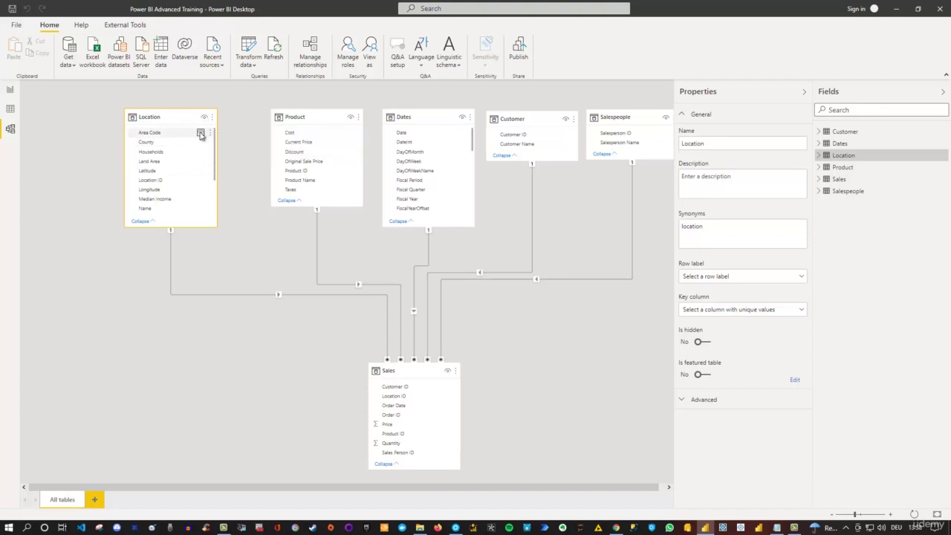
- Hide the Area Code column of Location, check the table's fields in the report view, and unhide the column
{"action": "left_click", "coordinate": [200, 134]}
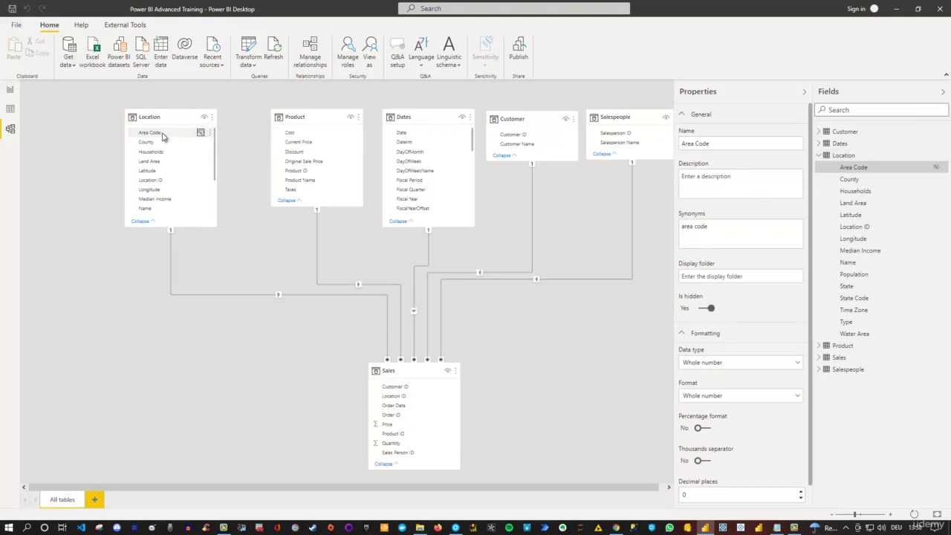
{"action": "left_click", "coordinate": [11, 90]}
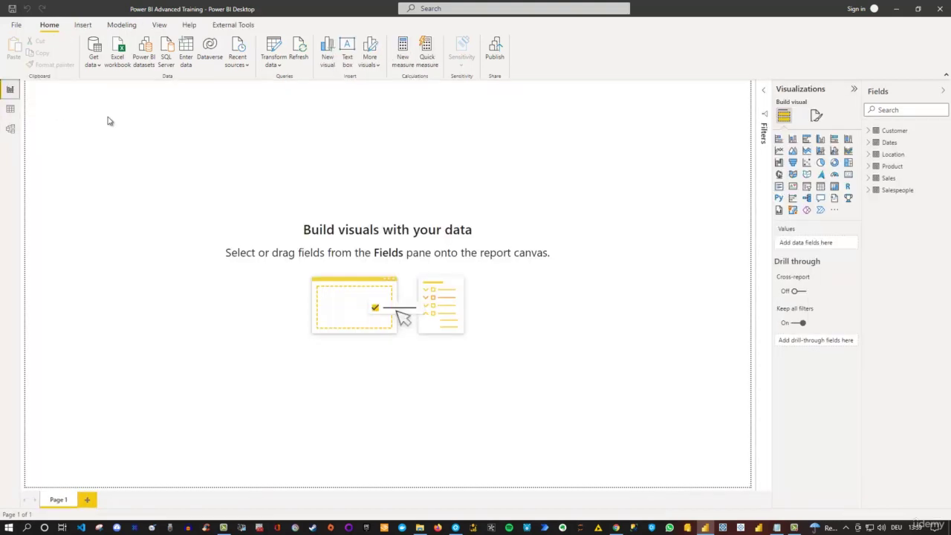
{"action": "left_click", "coordinate": [869, 154]}
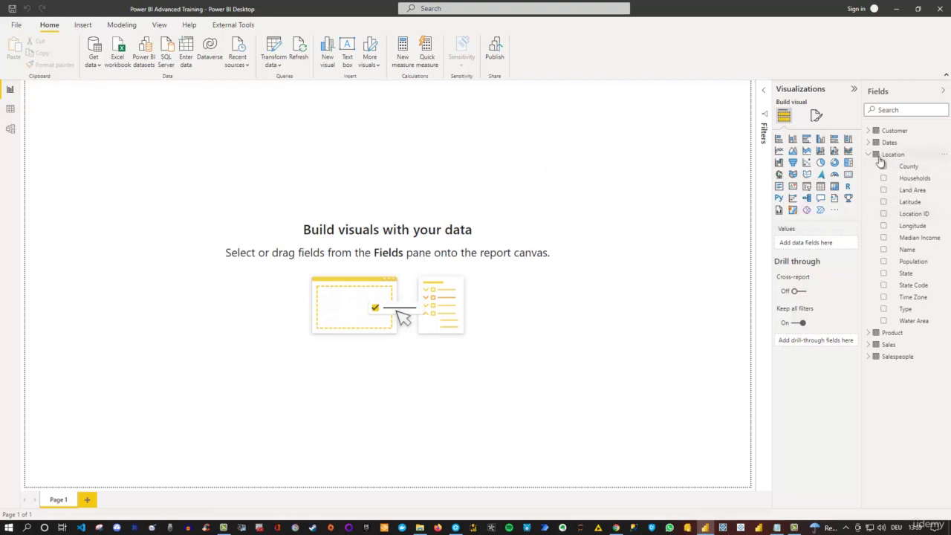
{"action": "left_click", "coordinate": [9, 130]}
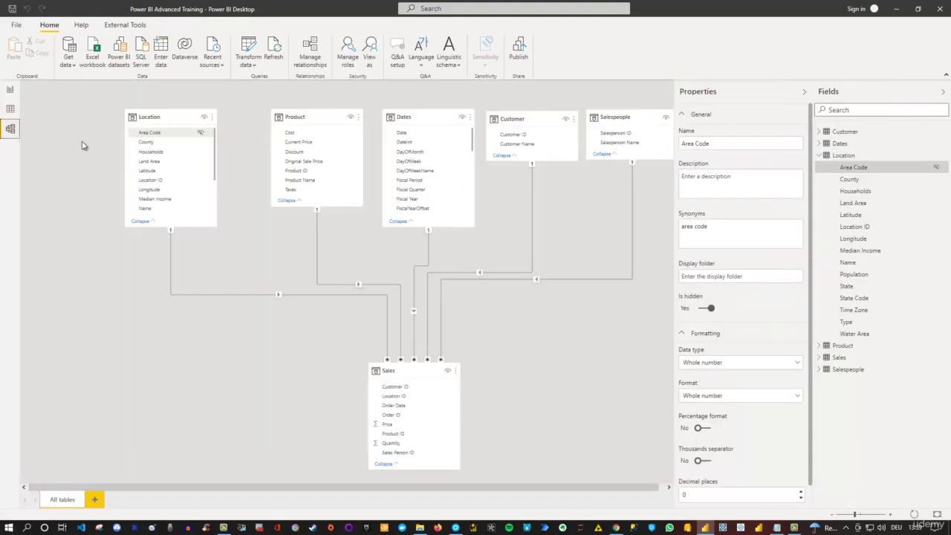
{"action": "left_click", "coordinate": [201, 136]}
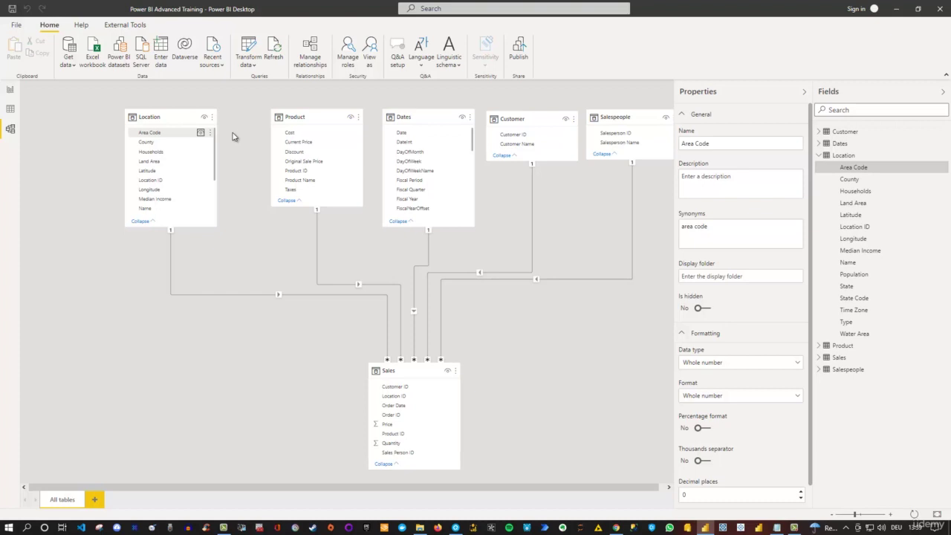
- Try showing the database in the card headers, turn it off again, and briefly collapse the Location card to check its related fields
{"action": "left_click", "coordinate": [231, 131]}
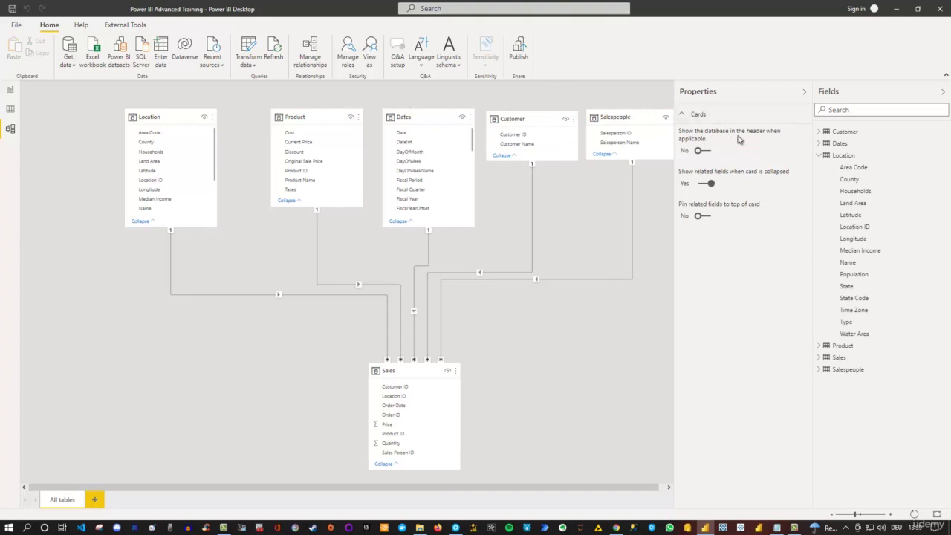
{"action": "left_click", "coordinate": [706, 151]}
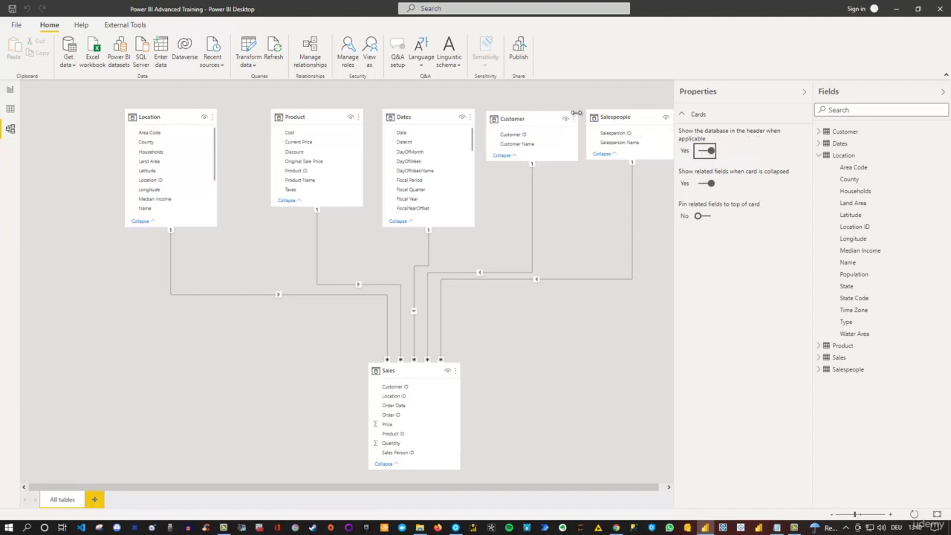
{"action": "mouse_move", "coordinate": [577, 117]}
{"action": "left_click", "coordinate": [704, 152]}
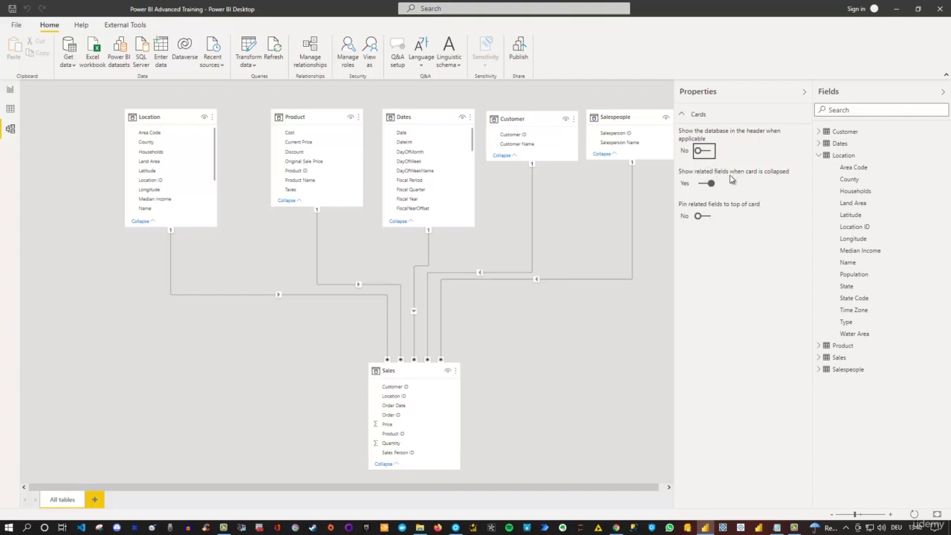
{"action": "left_click", "coordinate": [153, 221]}
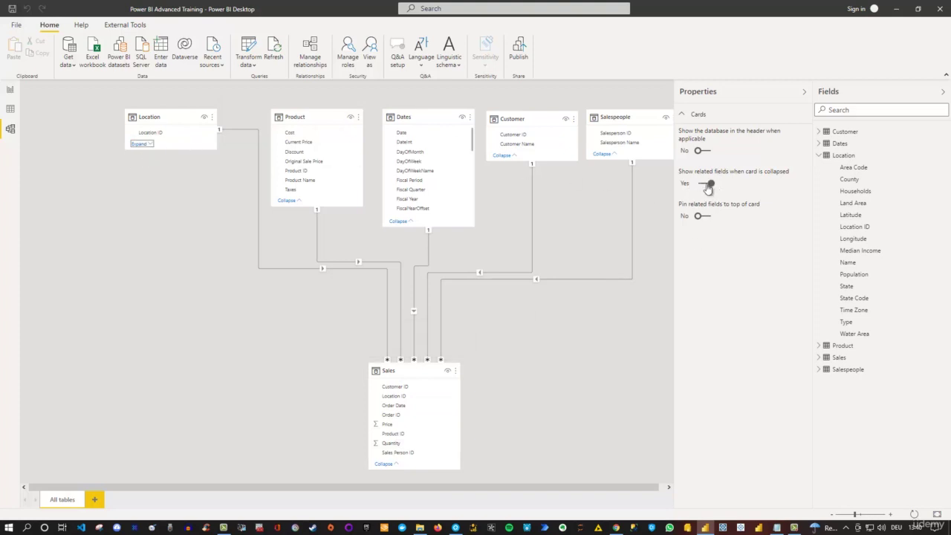
{"action": "left_click", "coordinate": [147, 145]}
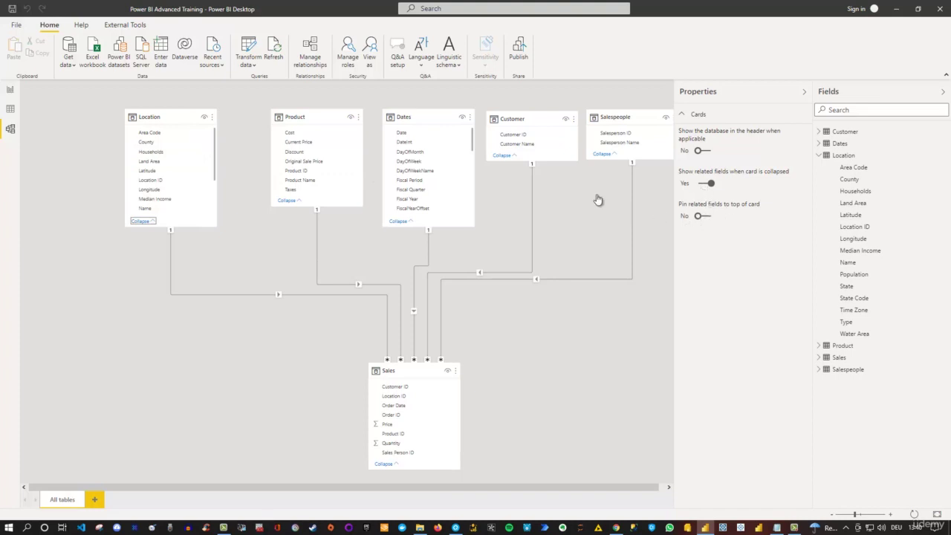
- Turn on pinning of related fields to the top of the table cards in the model diagram
{"action": "left_click", "coordinate": [315, 119]}
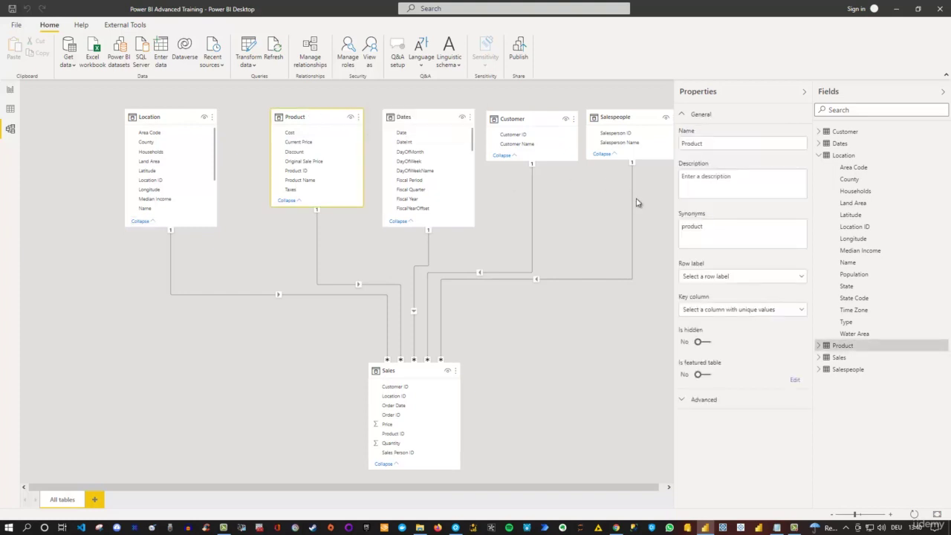
{"action": "left_click", "coordinate": [287, 219]}
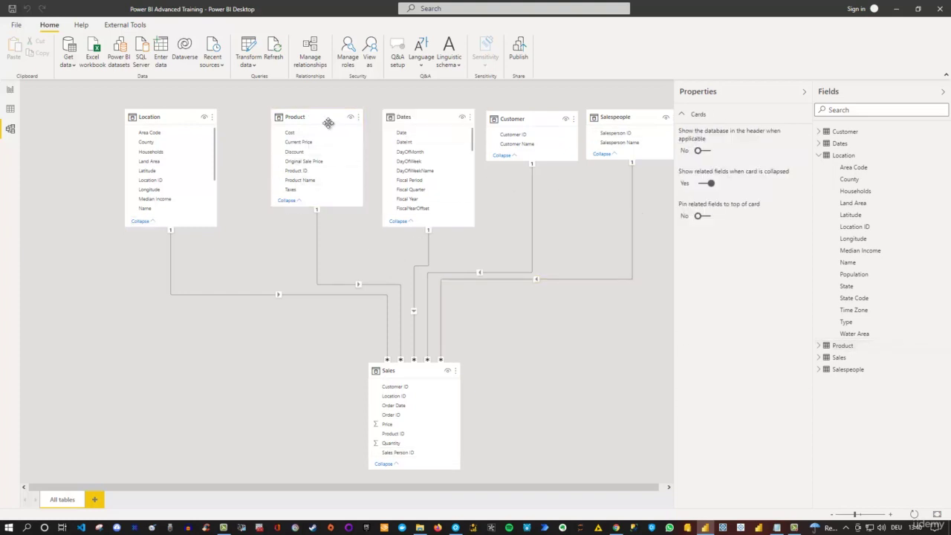
{"action": "left_click", "coordinate": [705, 217]}
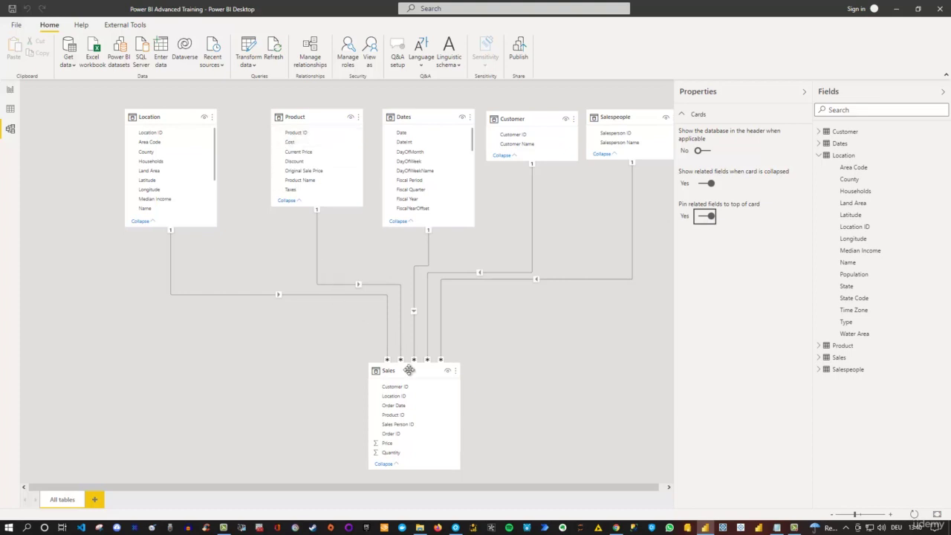
- Turn off pinning of related fields to the top of the cards, and briefly view the Location query in the Power Query Editor
{"action": "left_click", "coordinate": [704, 217]}
{"action": "left_click", "coordinate": [212, 118]}
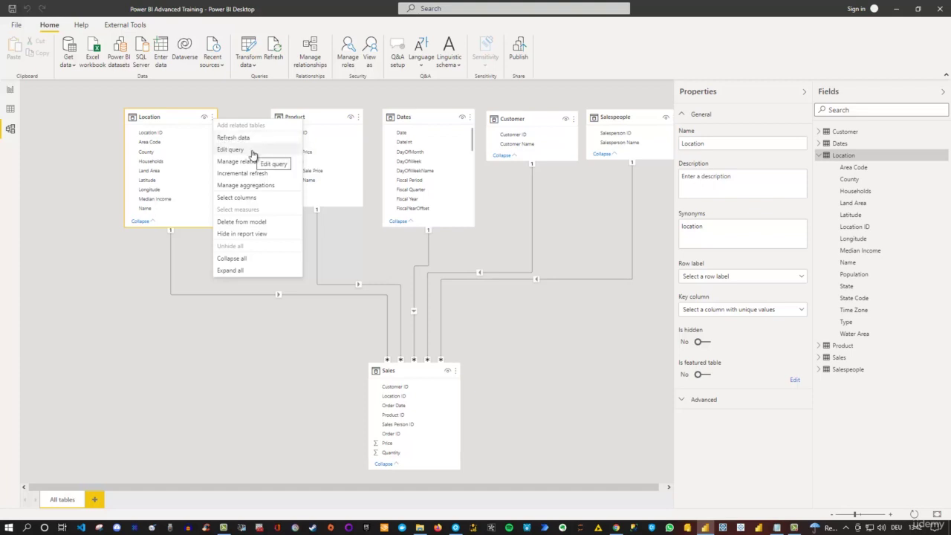
{"action": "left_click", "coordinate": [253, 153]}
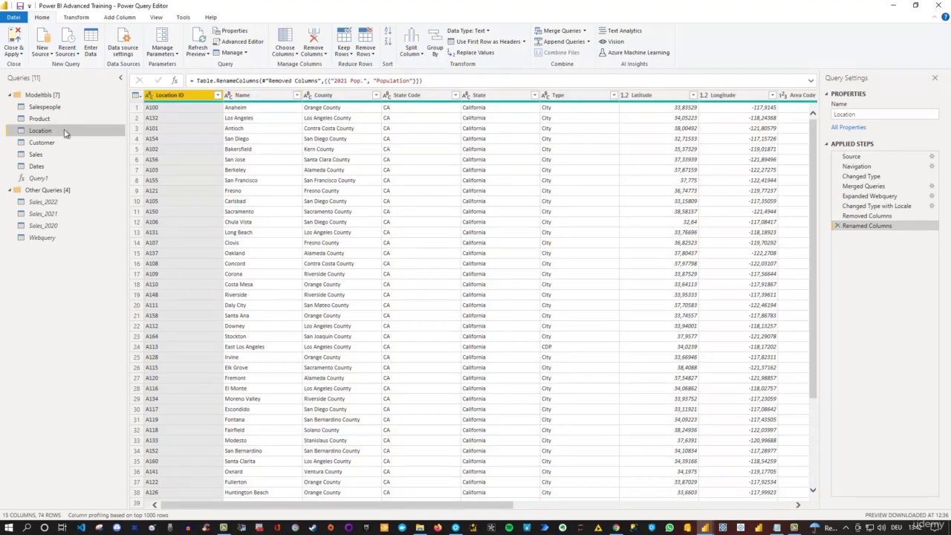
{"action": "left_click", "coordinate": [942, 9]}
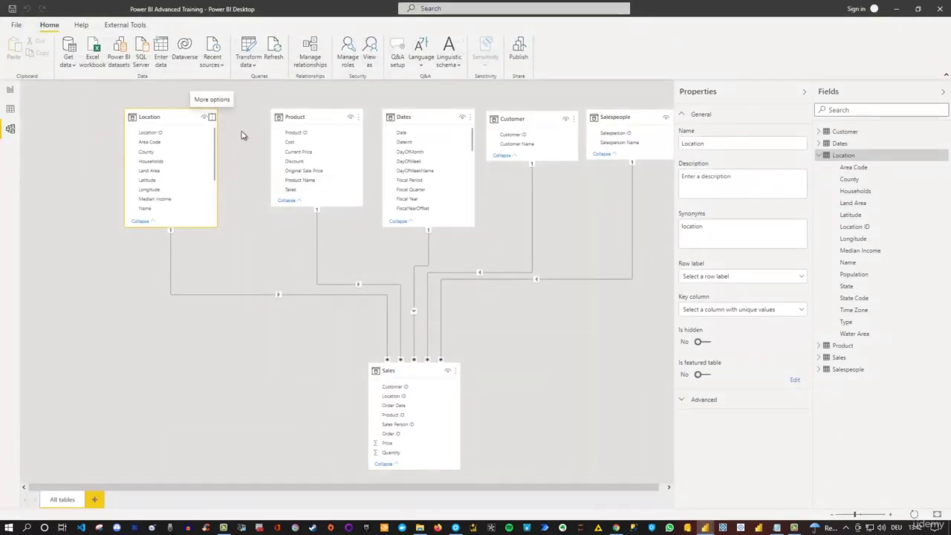
- Open relationship management from the Location table and inspect the settings of the Sales to Location relationship on Location ID, without changing them
{"action": "left_click", "coordinate": [236, 131]}
{"action": "left_click", "coordinate": [212, 119]}
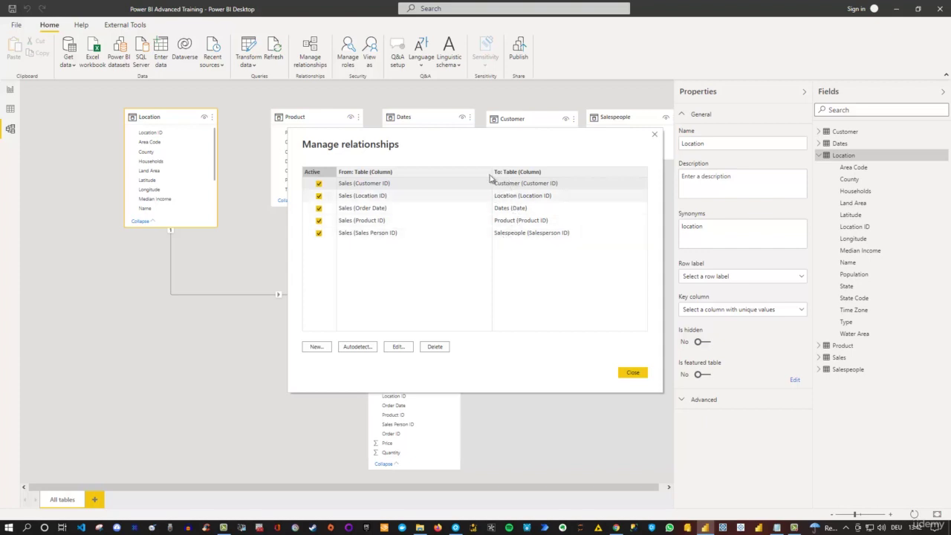
{"action": "left_click_drag", "start_coordinate": [475, 156], "coordinate": [386, 346]}
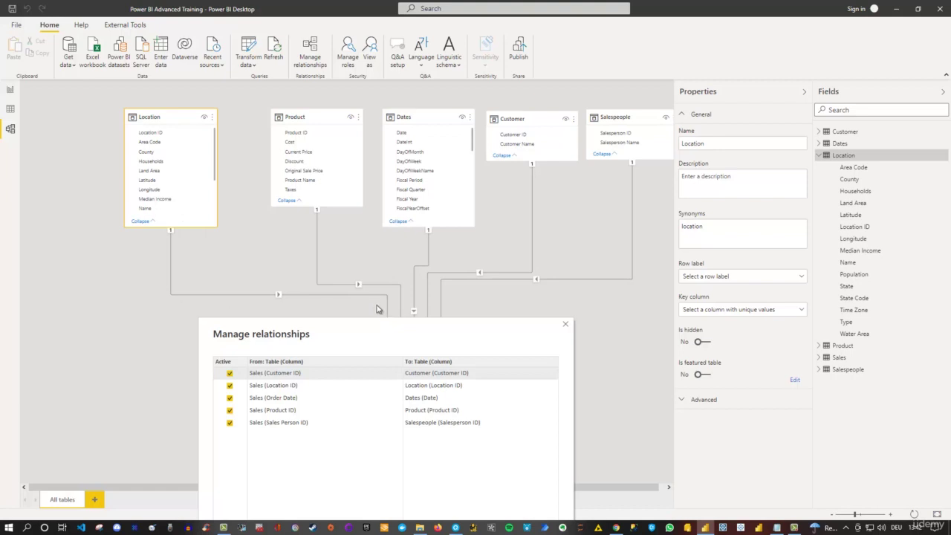
{"action": "left_click_drag", "start_coordinate": [412, 325], "coordinate": [493, 200]}
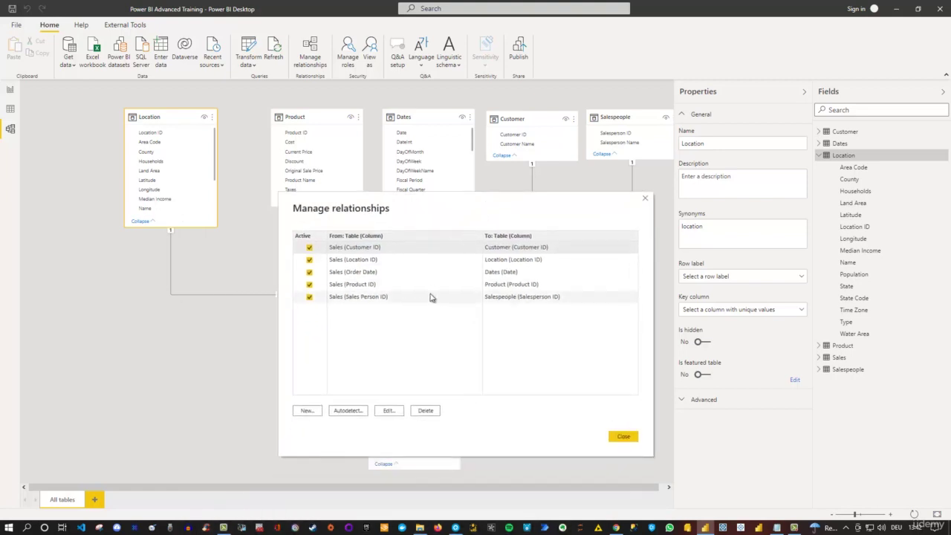
{"action": "left_click", "coordinate": [395, 261]}
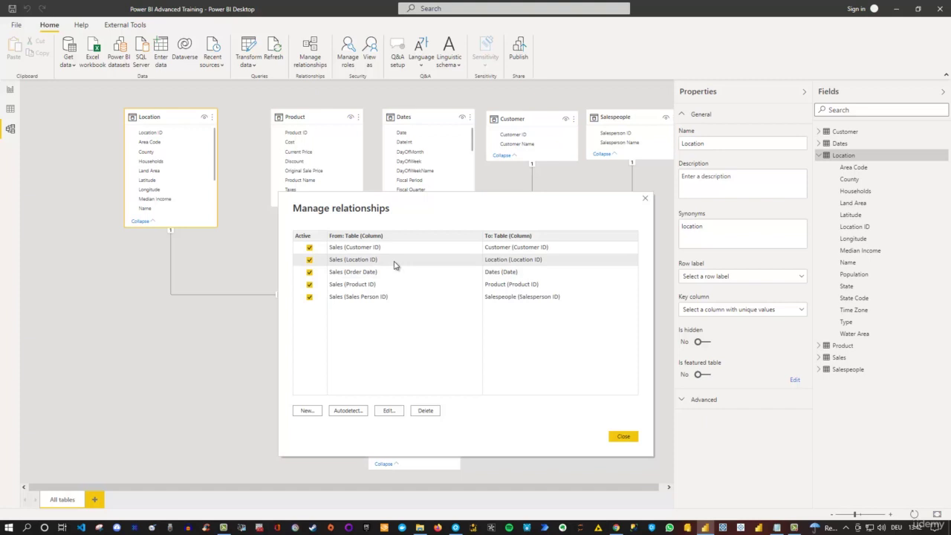
{"action": "left_click", "coordinate": [387, 412]}
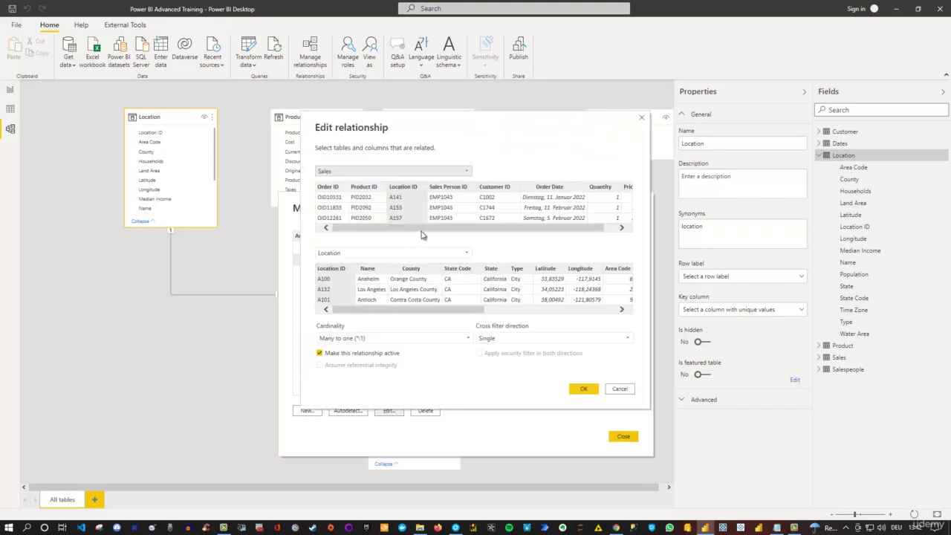
{"action": "left_click", "coordinate": [642, 118]}
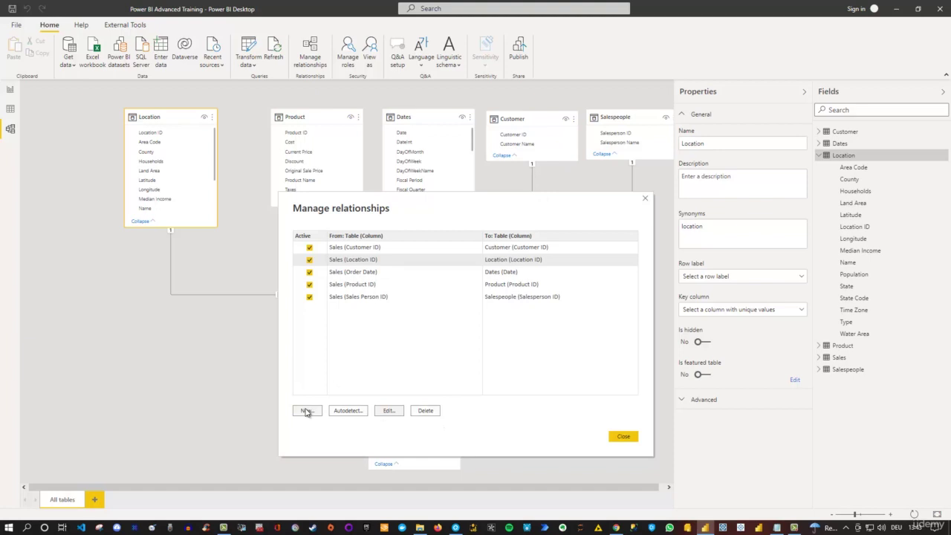
{"action": "left_click", "coordinate": [646, 199]}
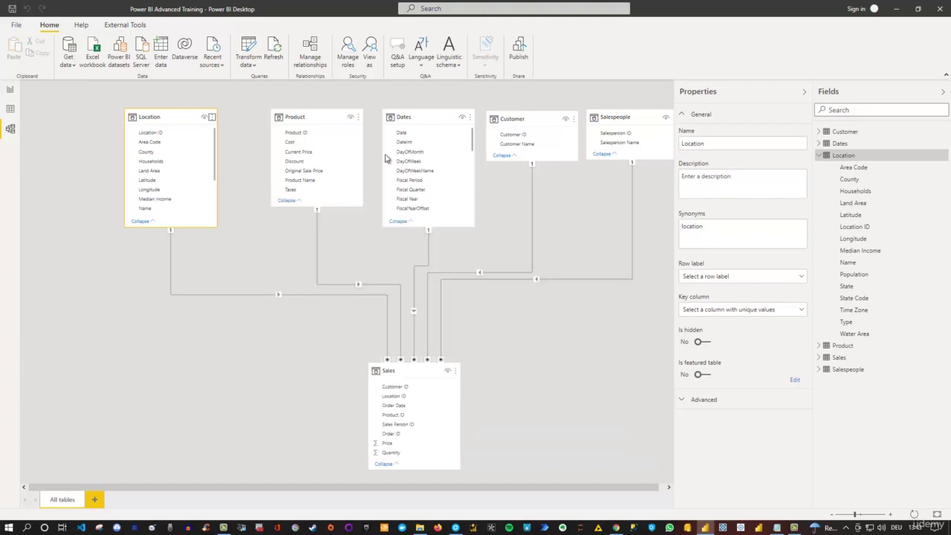
- Inspect the aggregation settings of the Location table and close them without applying anything
{"action": "left_click", "coordinate": [212, 118]}
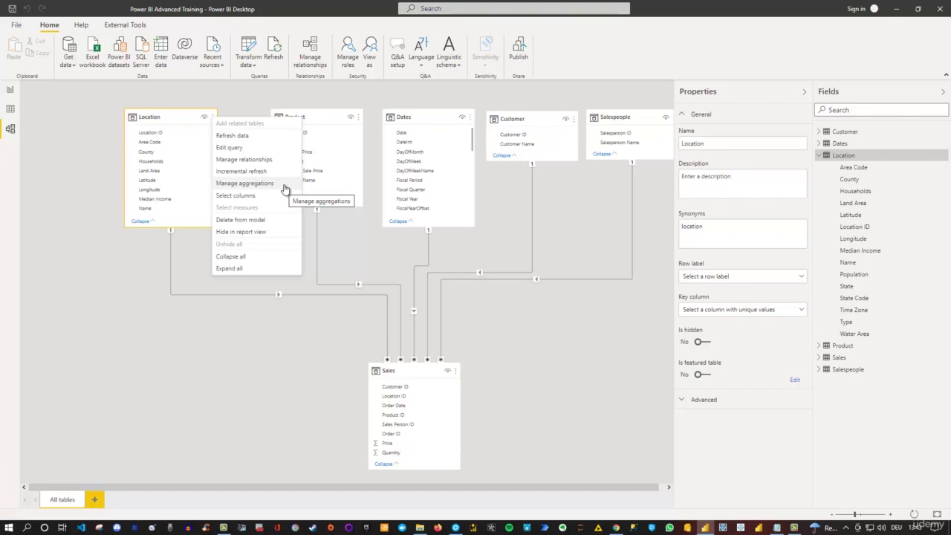
{"action": "left_click", "coordinate": [284, 185]}
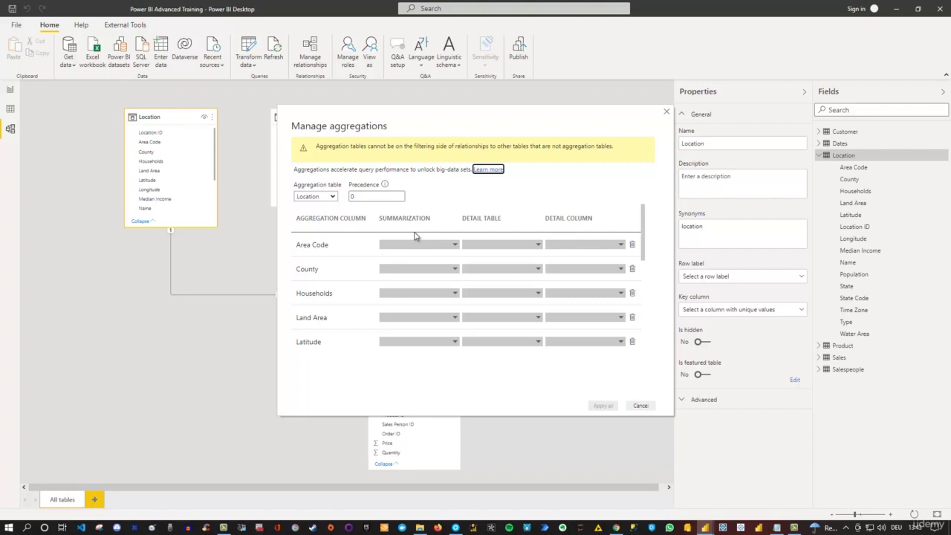
{"action": "left_click", "coordinate": [667, 113]}
- Review the further options available for the Location and Product table cards without choosing any
{"action": "left_click", "coordinate": [212, 118]}
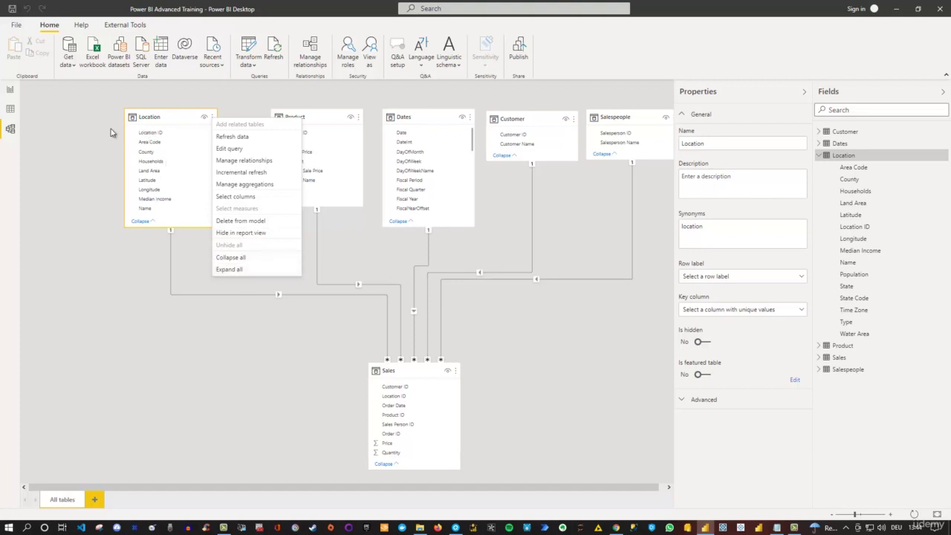
{"action": "left_click", "coordinate": [171, 128]}
{"action": "left_click", "coordinate": [322, 116]}
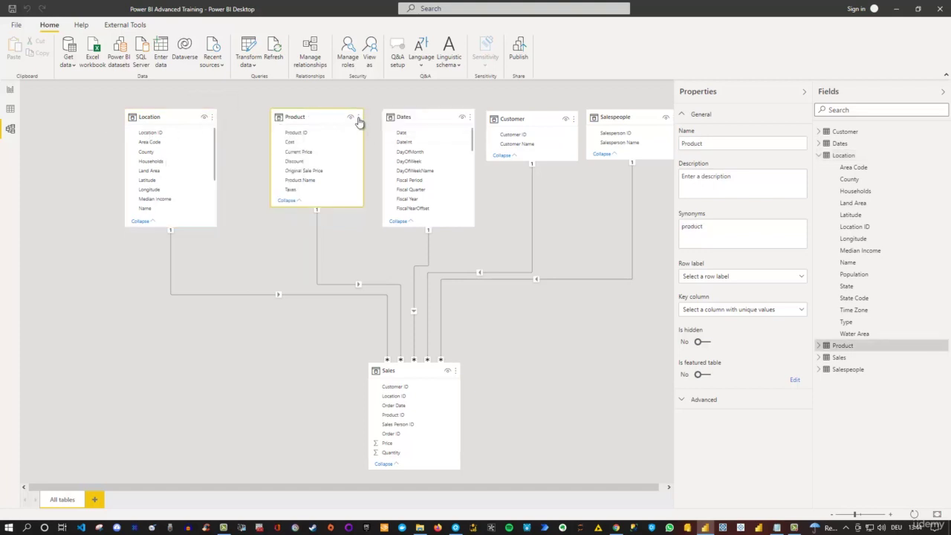
{"action": "left_click", "coordinate": [358, 117]}
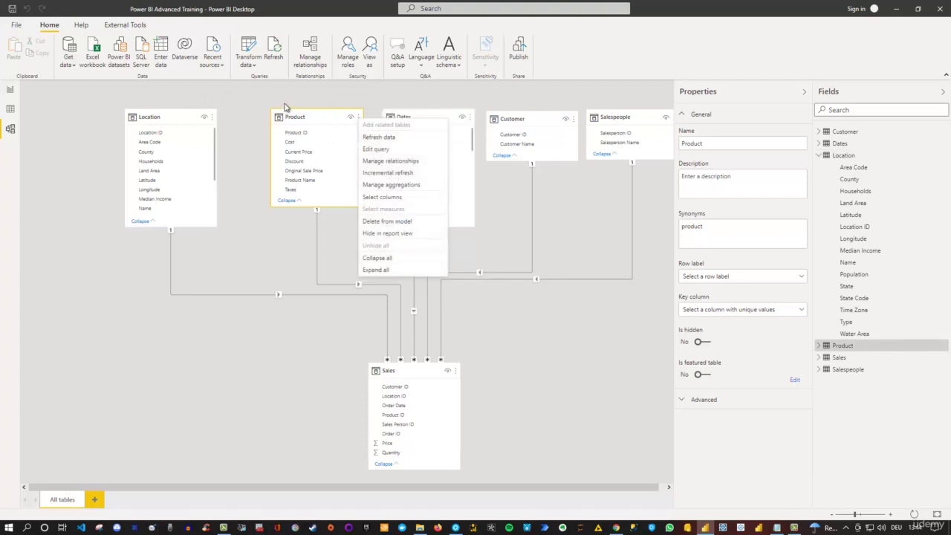
{"action": "left_click", "coordinate": [264, 95]}
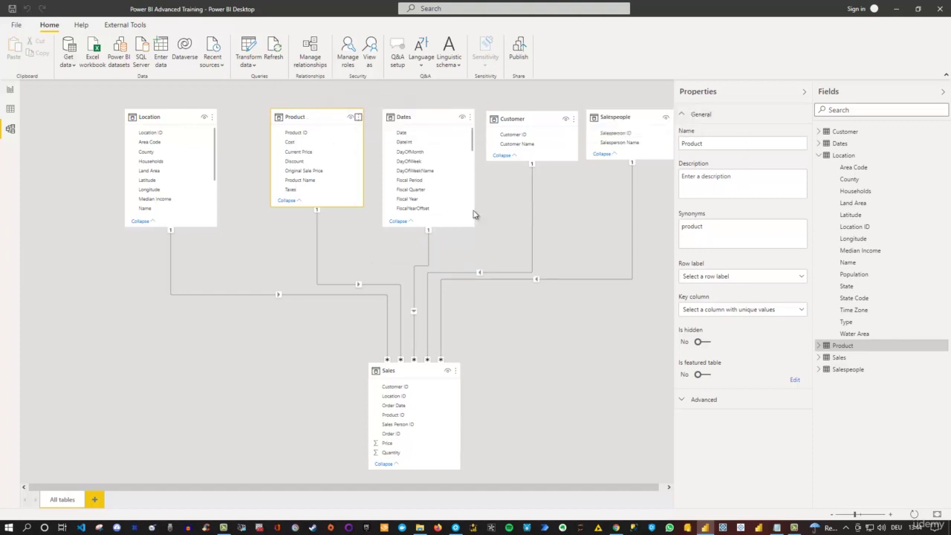
{"action": "left_click", "coordinate": [259, 249]}
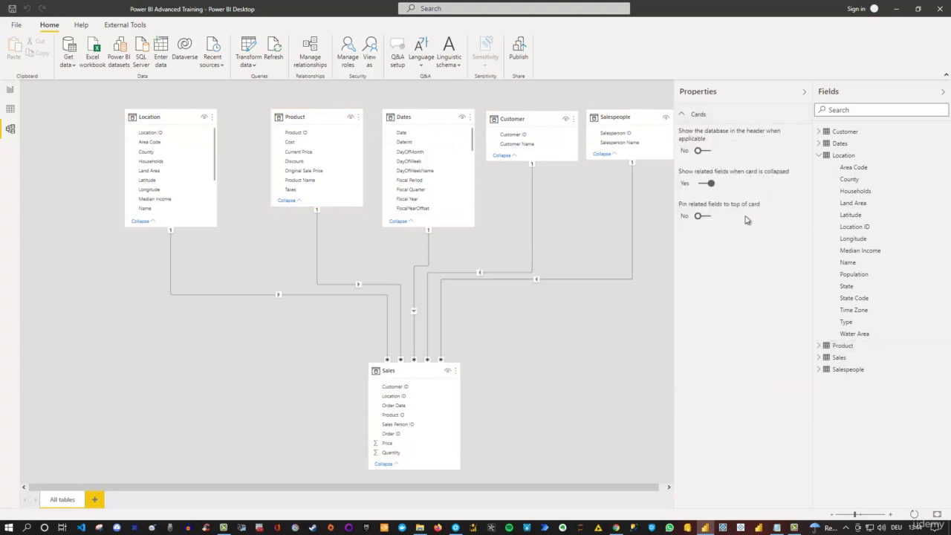
- Select the Product table and go through its name, description and synonyms properties
{"action": "left_click", "coordinate": [324, 115]}
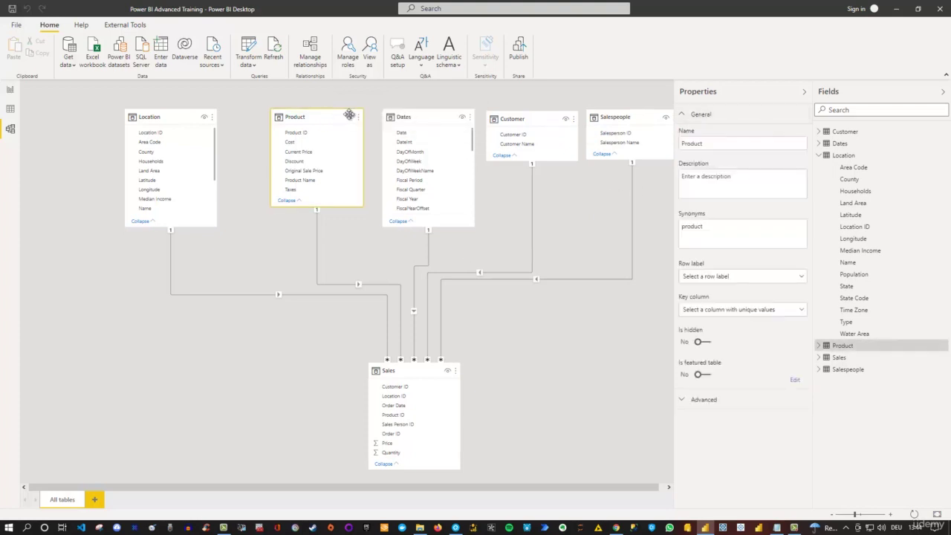
{"action": "left_click", "coordinate": [714, 141]}
{"action": "double_click", "coordinate": [688, 142]}
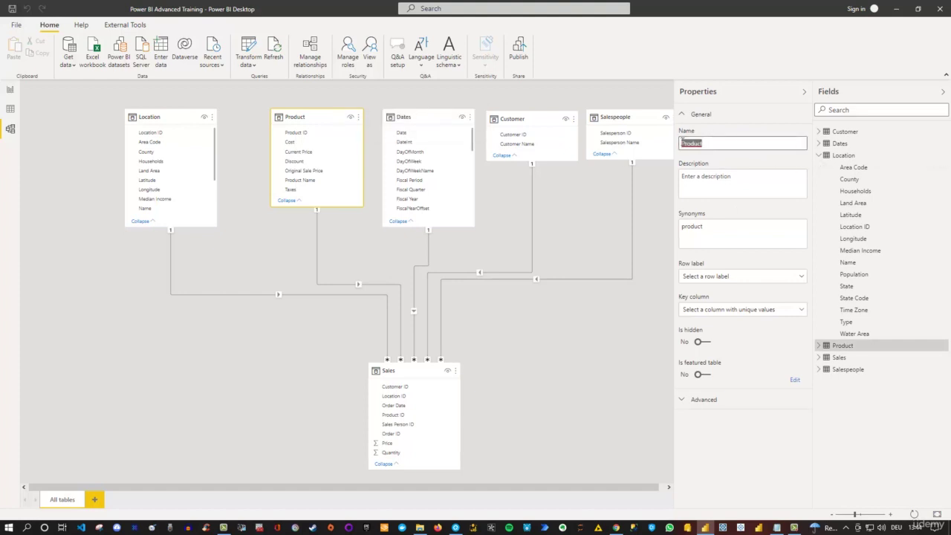
{"action": "left_click", "coordinate": [739, 183]}
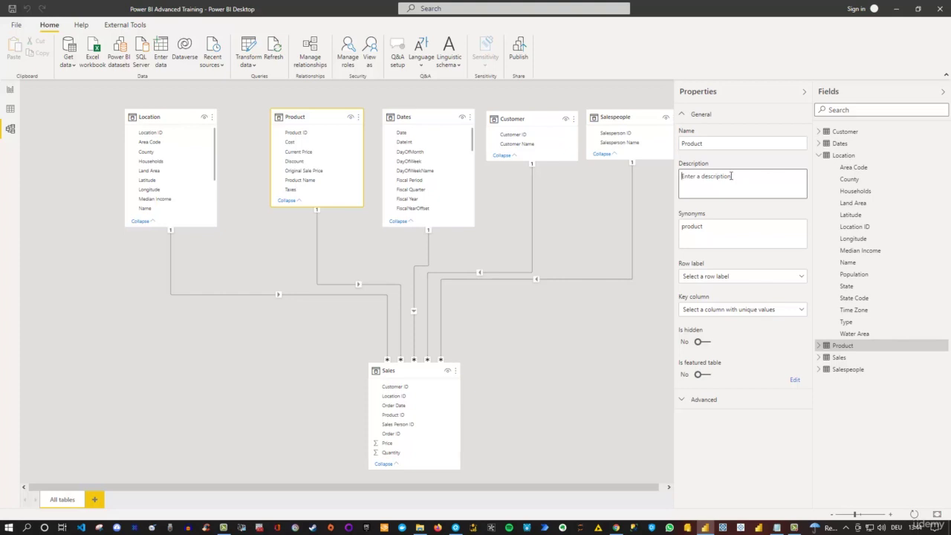
{"action": "left_click", "coordinate": [711, 227]}
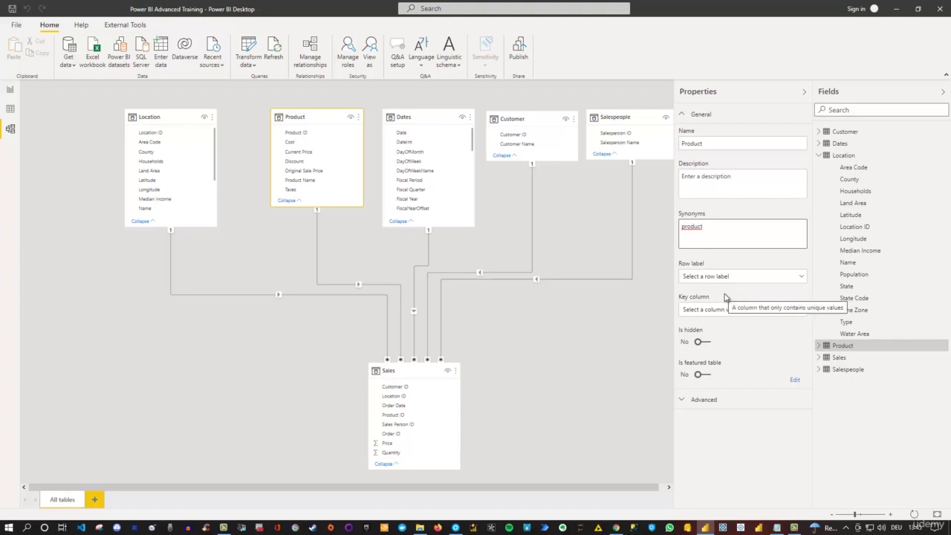
- Hide the Product table through its properties and unhide it again
{"action": "left_click", "coordinate": [702, 342]}
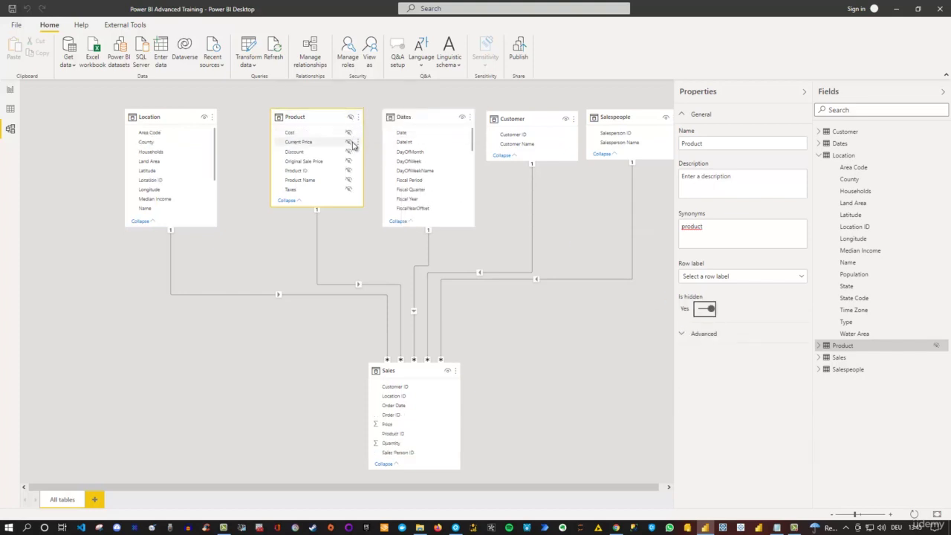
{"action": "left_click", "coordinate": [703, 311]}
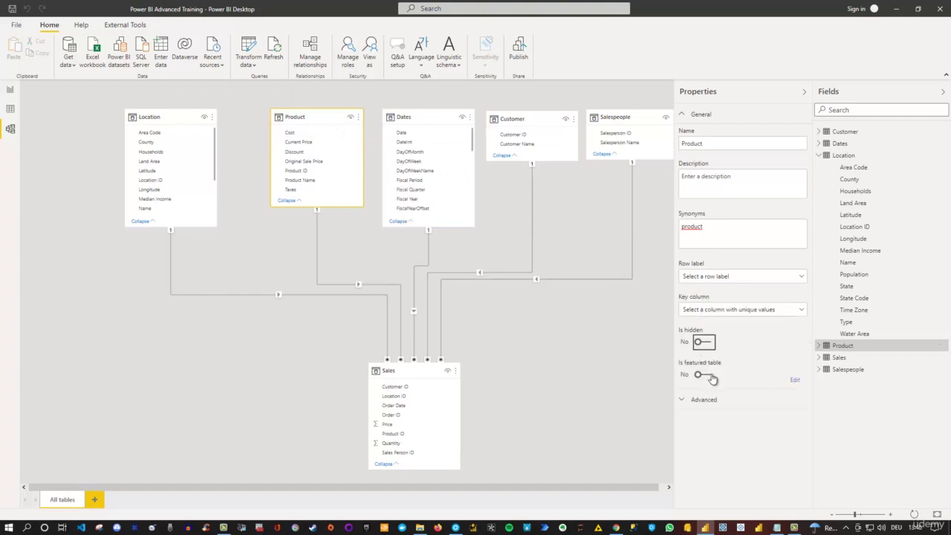
- Examine the storage modes offered in the advanced properties of the Product table, leaving the mode as Import
{"action": "left_click", "coordinate": [682, 401]}
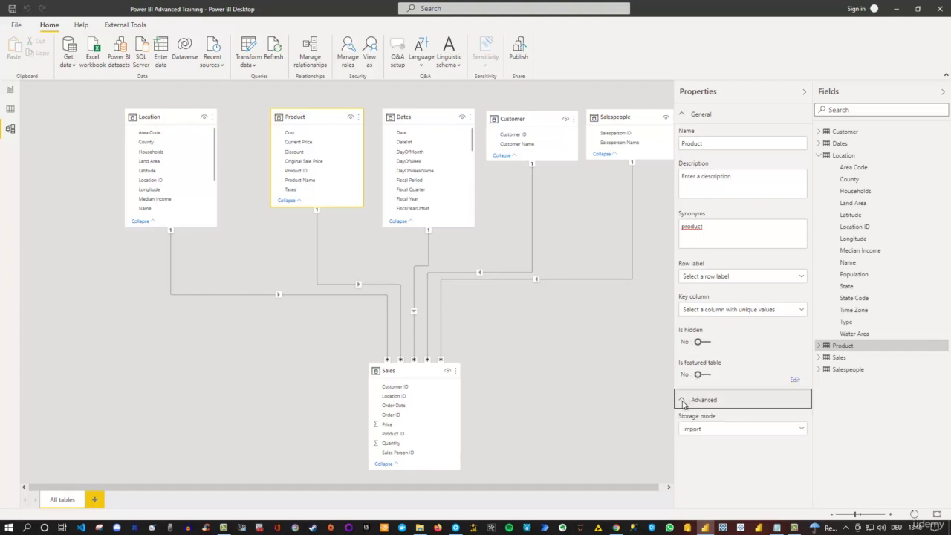
{"action": "left_click", "coordinate": [701, 431]}
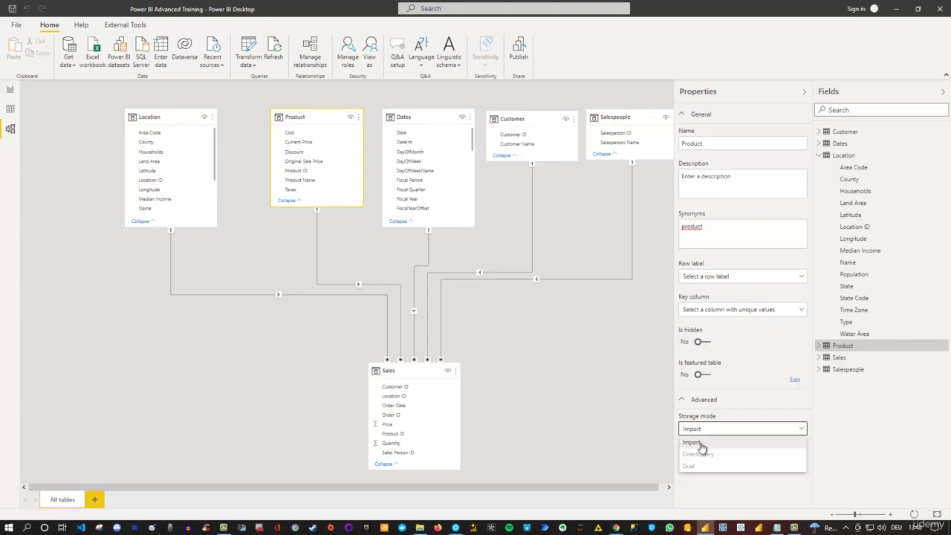
{"action": "left_click", "coordinate": [630, 422]}
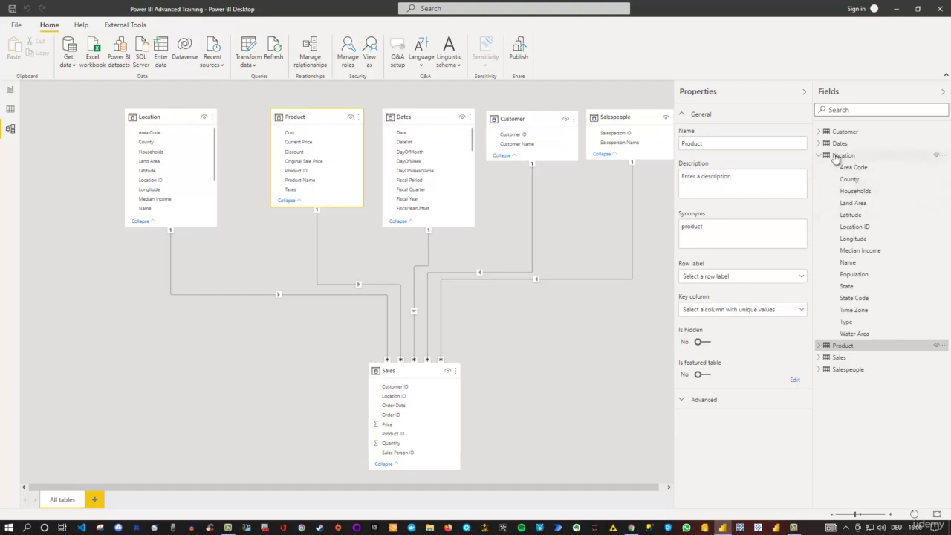
- Place the Population column of the Location table in a display folder named Location_Numeric
{"action": "left_click", "coordinate": [848, 279]}
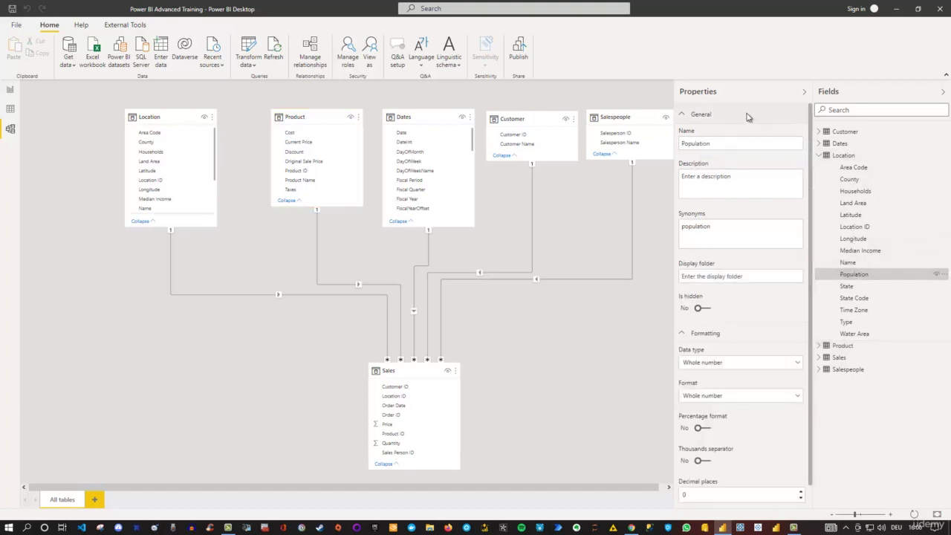
{"action": "left_click", "coordinate": [697, 275]}
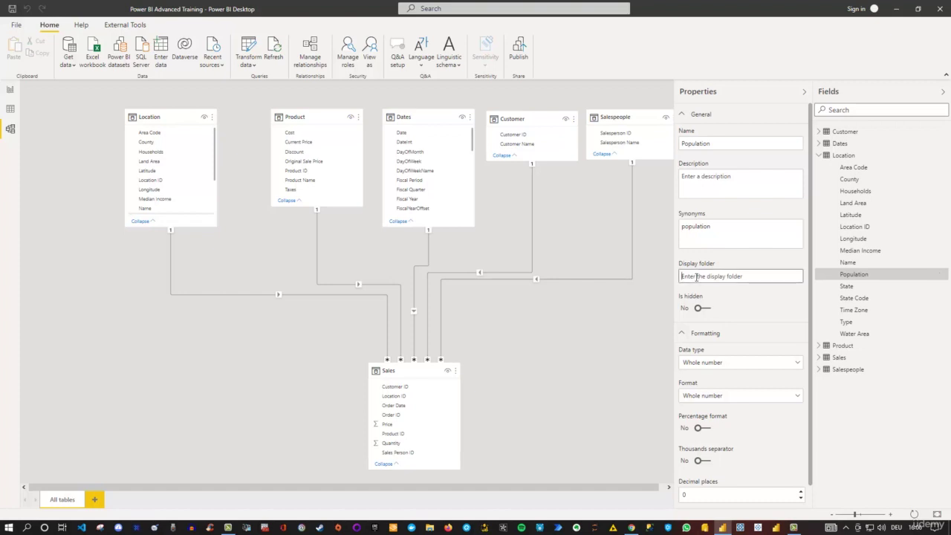
{"action": "type", "text": "Location_Nu"}
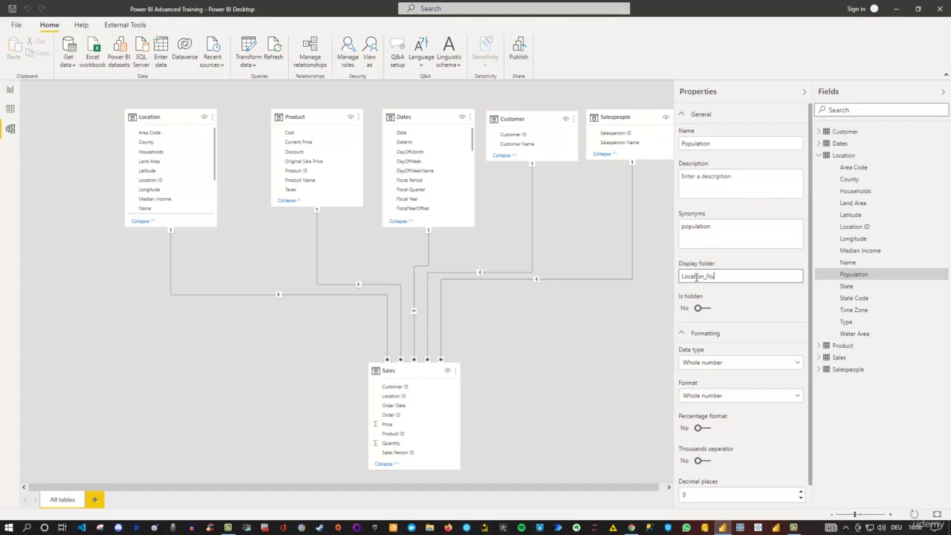
{"action": "type", "text": "meric"}
{"action": "key", "text": "Return"}
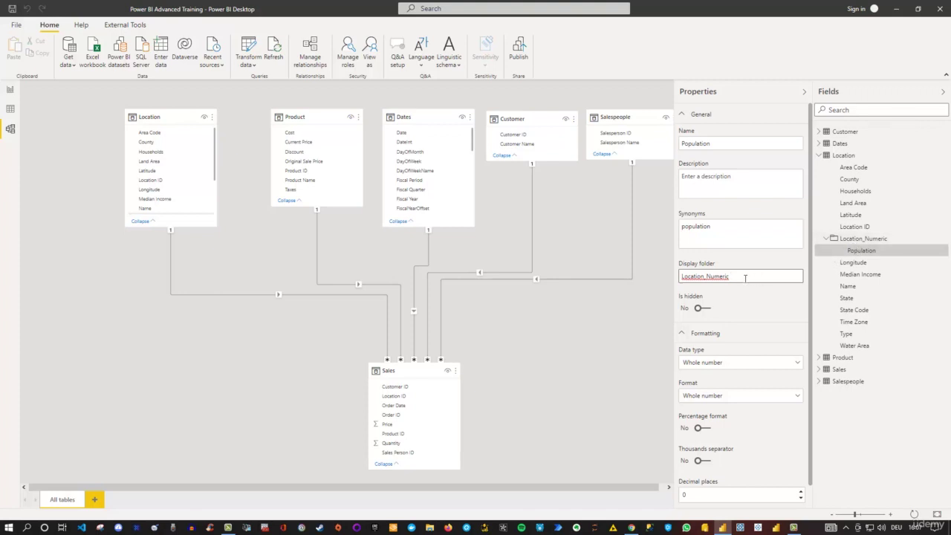
- Clear the Population column's display folder so it sits directly under the Location table
{"action": "left_click_drag", "start_coordinate": [730, 277], "coordinate": [662, 277]}
{"action": "left_click_drag", "start_coordinate": [732, 276], "coordinate": [683, 277]}
{"action": "key", "text": "BackSpace"}
{"action": "key", "text": "Return"}
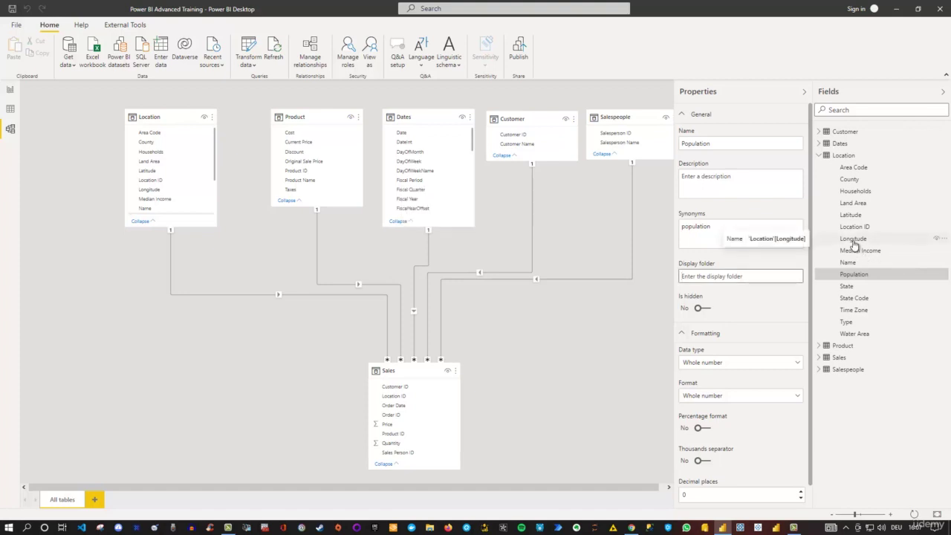
- Hide the Population column through its properties and unhide it again
{"action": "left_click", "coordinate": [704, 310]}
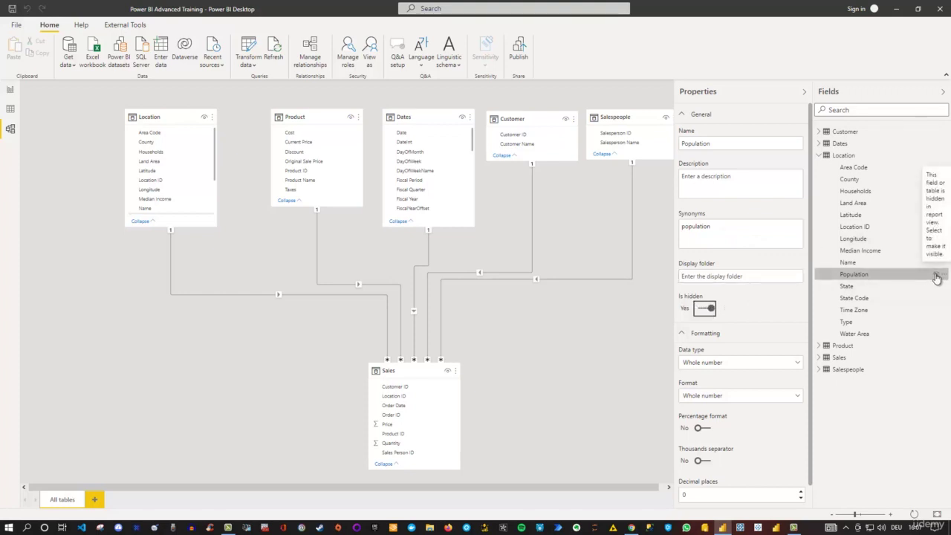
{"action": "left_click", "coordinate": [704, 310]}
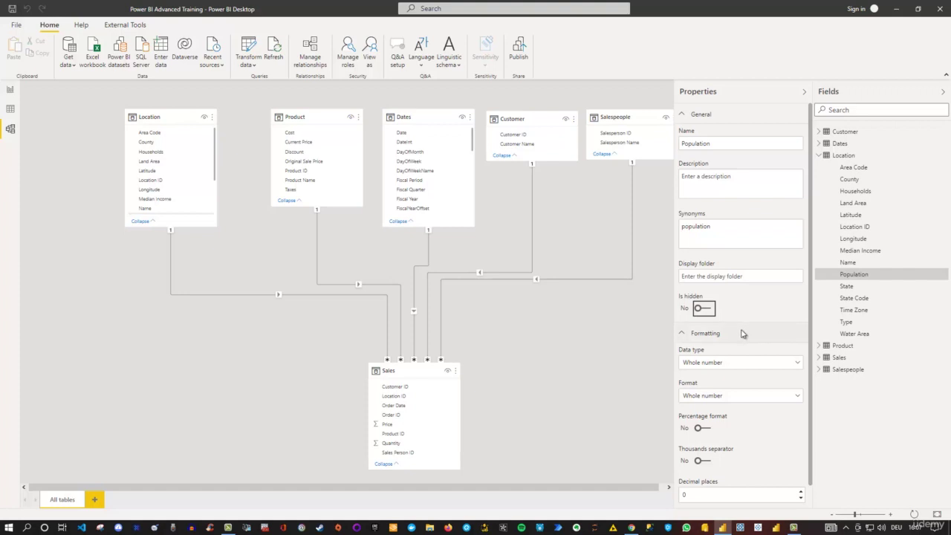
- Examine the data types available for the Population column, leaving it as Whole number
{"action": "scroll", "coordinate": [748, 353], "scroll_direction": "down", "scroll_amount": 1}
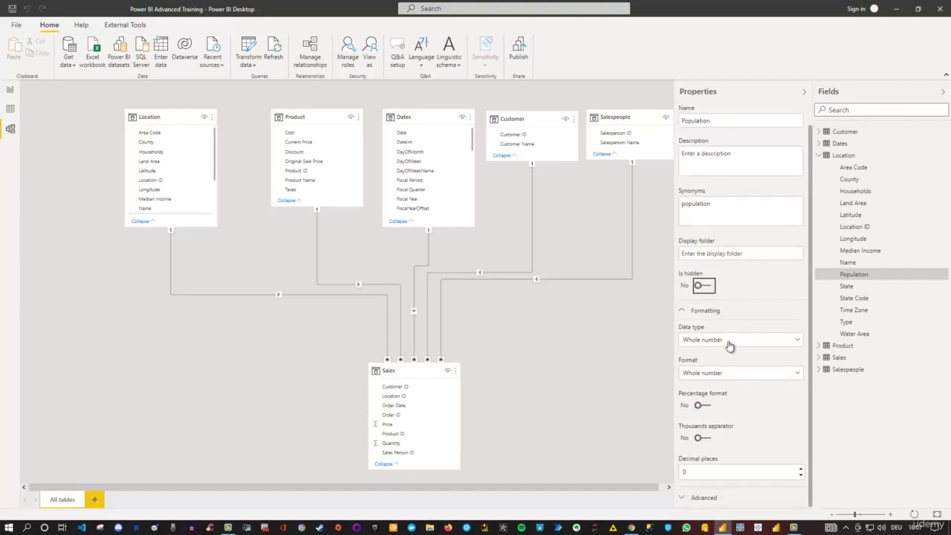
{"action": "left_click", "coordinate": [730, 345]}
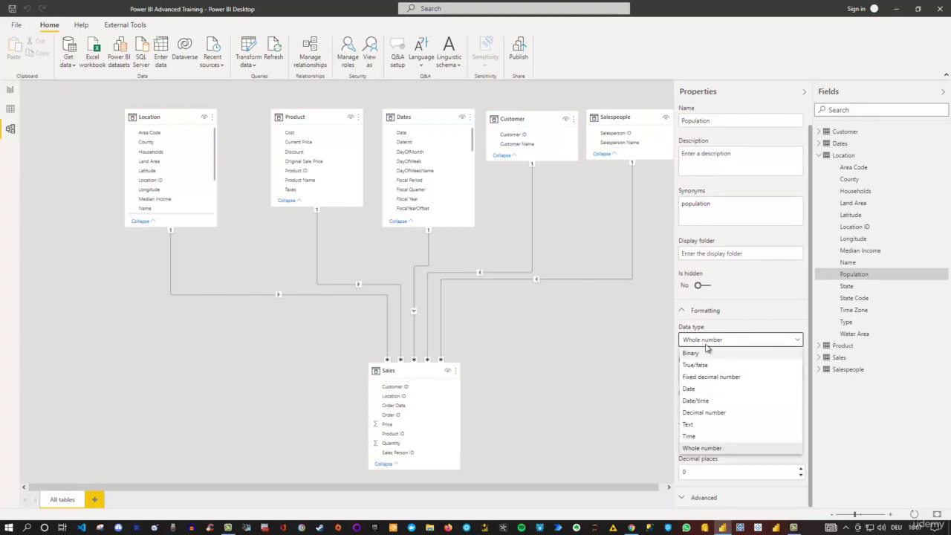
{"action": "left_click", "coordinate": [754, 339]}
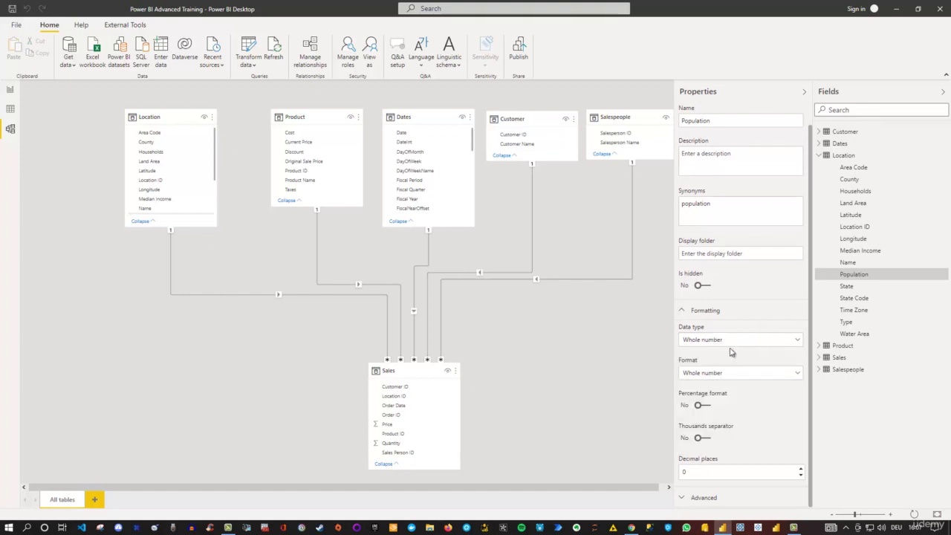
- Set the Population column's format to Custom and choose the General Number custom format
{"action": "left_click", "coordinate": [699, 373]}
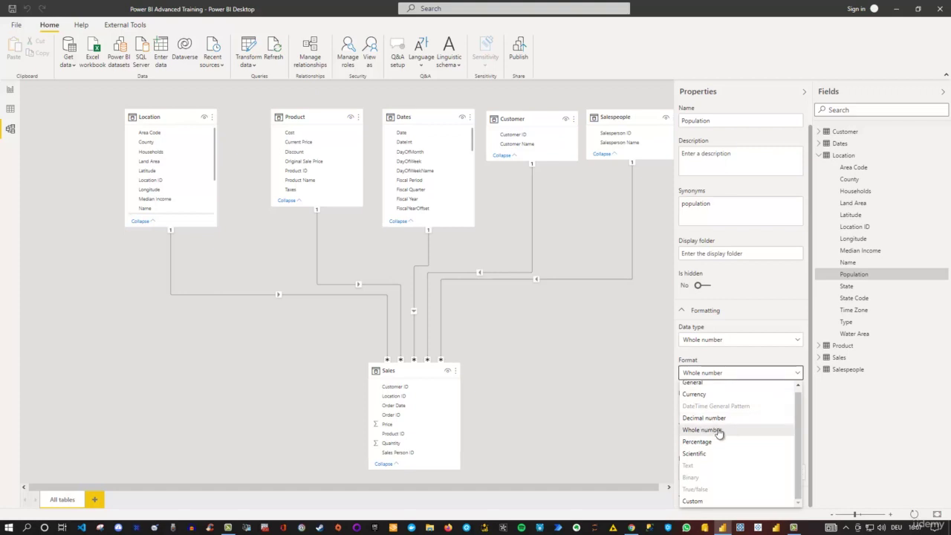
{"action": "left_click", "coordinate": [694, 501]}
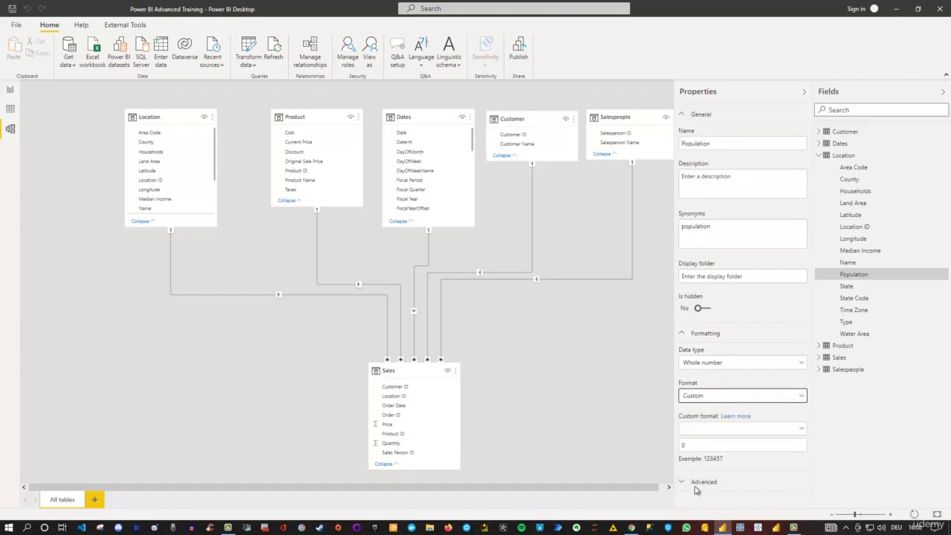
{"action": "left_click", "coordinate": [801, 430]}
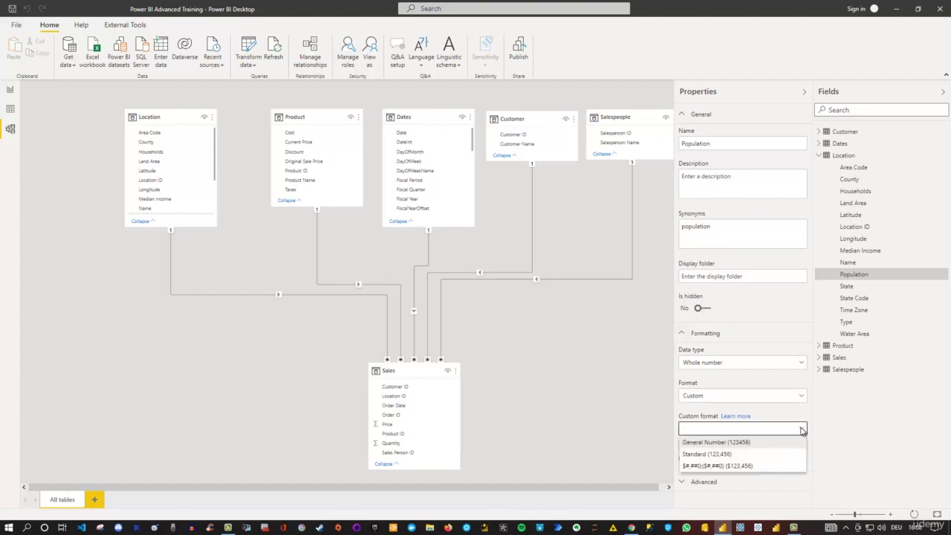
{"action": "left_click", "coordinate": [707, 442]}
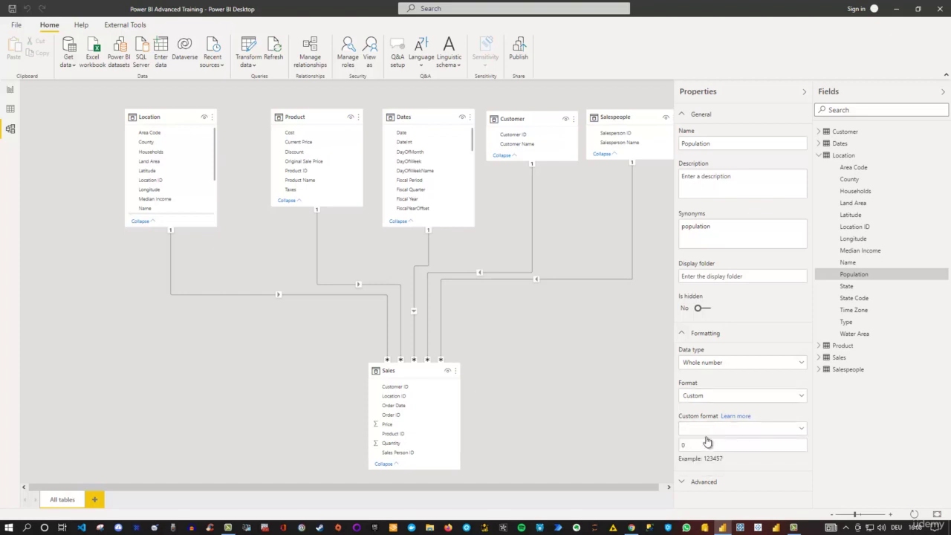
{"action": "left_click", "coordinate": [703, 445]}
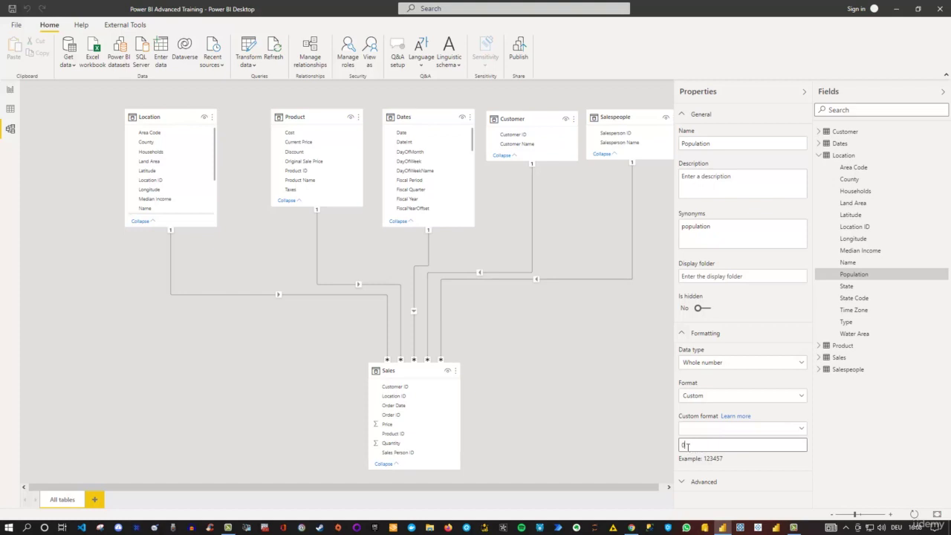
- Set the Population column's format to General
{"action": "left_click", "coordinate": [801, 398]}
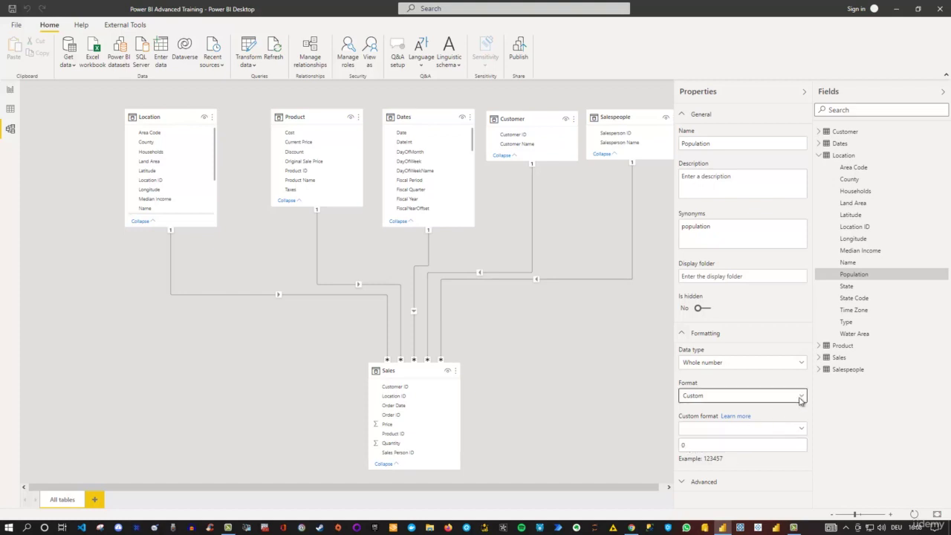
{"action": "left_click", "coordinate": [801, 399]}
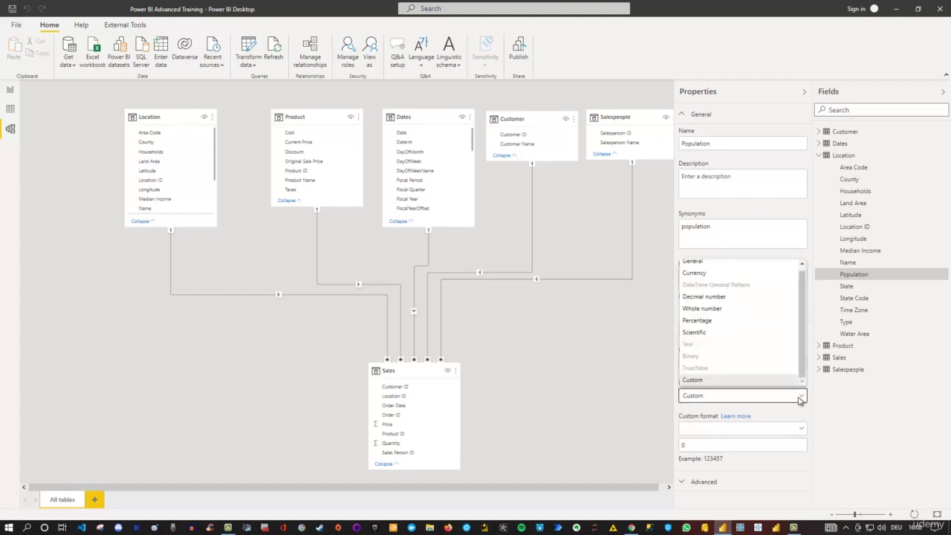
{"action": "left_click", "coordinate": [700, 265]}
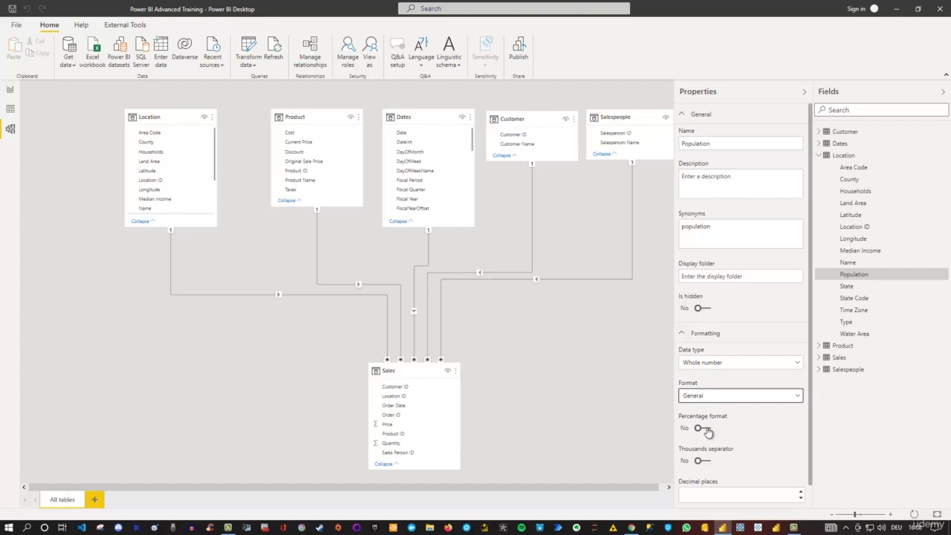
- Turn on percentage format for the Population column and turn it off again
{"action": "left_click", "coordinate": [704, 428]}
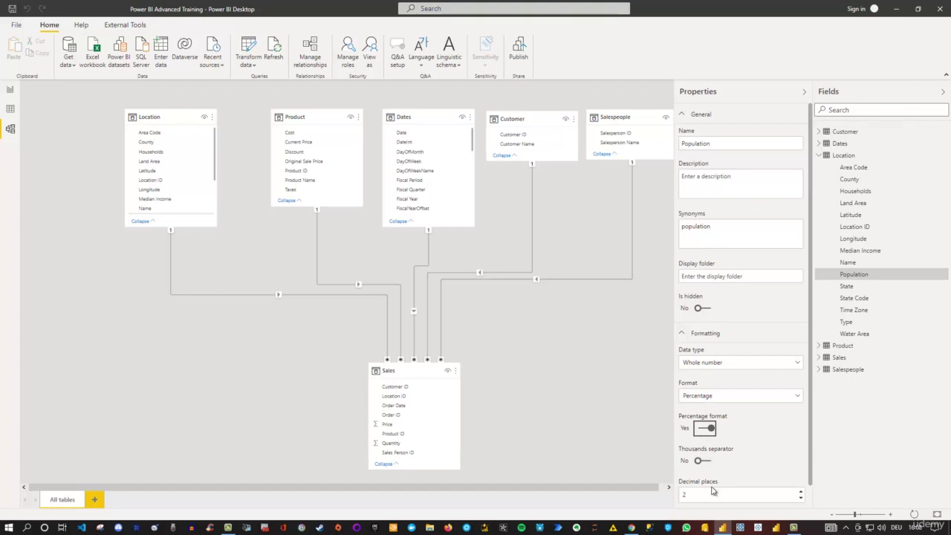
{"action": "scroll", "coordinate": [712, 491], "scroll_direction": "down", "scroll_amount": 1}
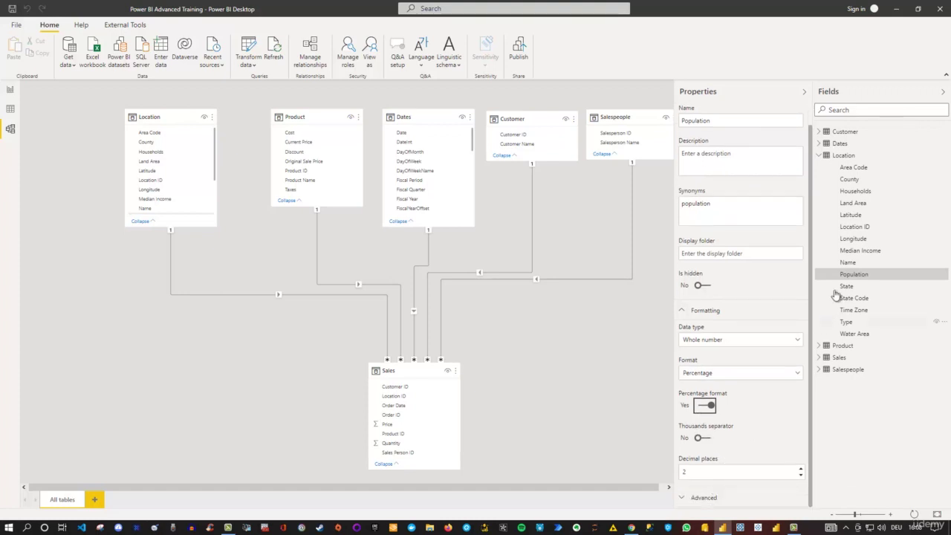
{"action": "left_click", "coordinate": [704, 406]}
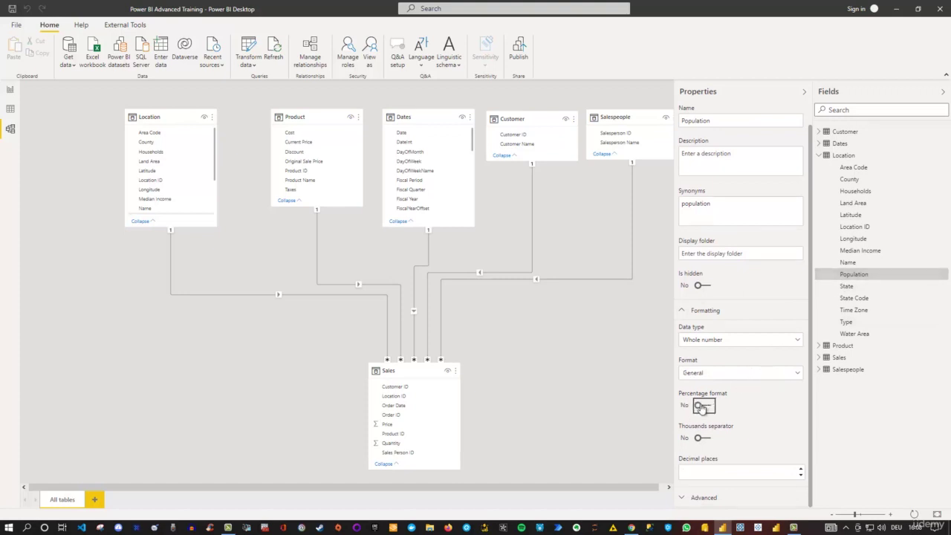